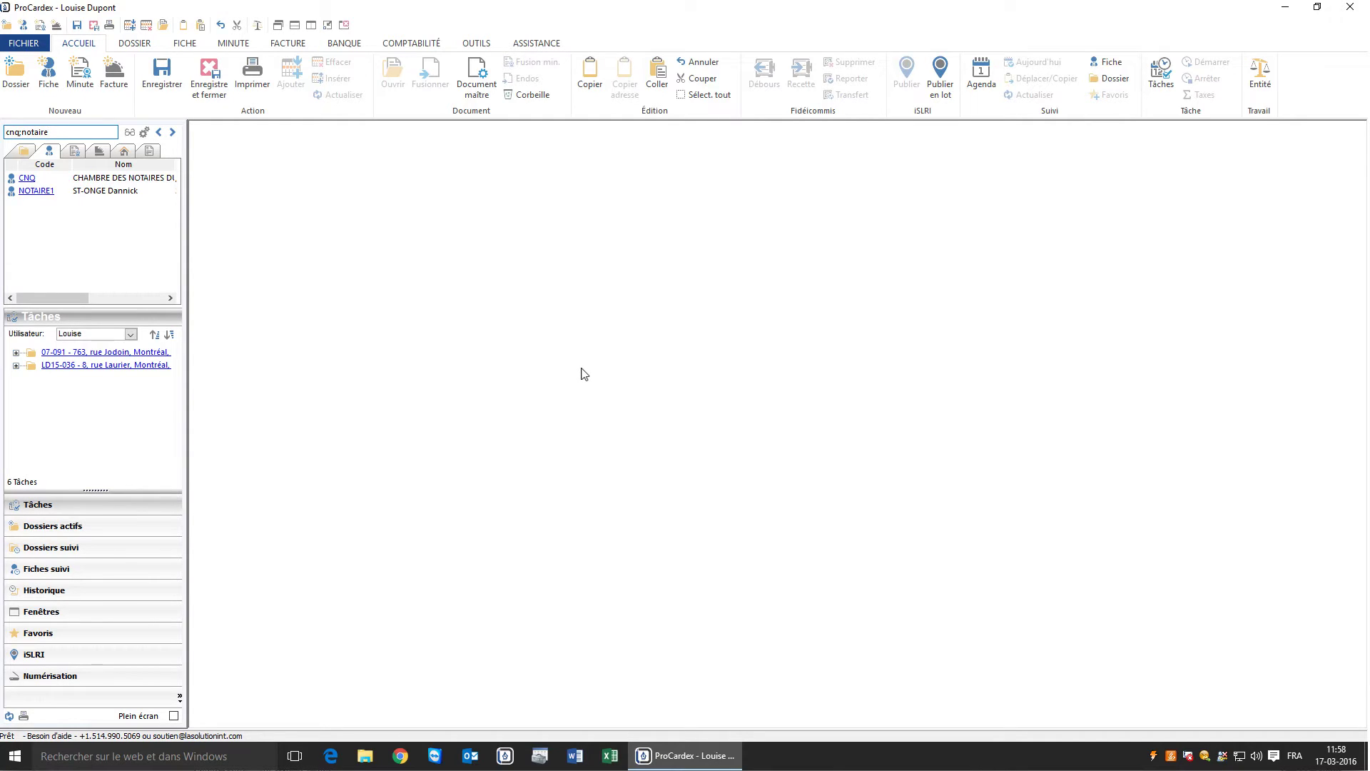
Review the trust (fidéicommis) transactions in the CNQ and NOTAIRE1 records, closing each record after viewing
click(27, 179)
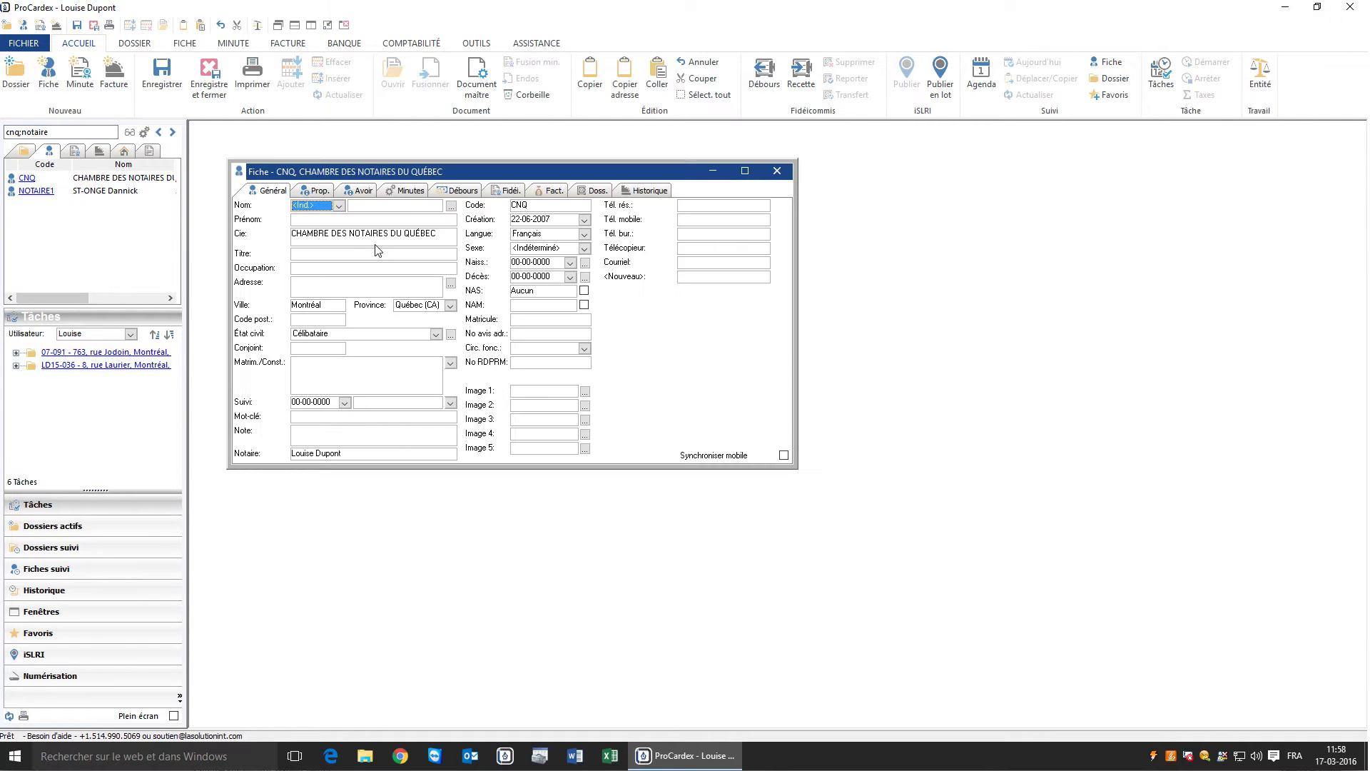
click(502, 193)
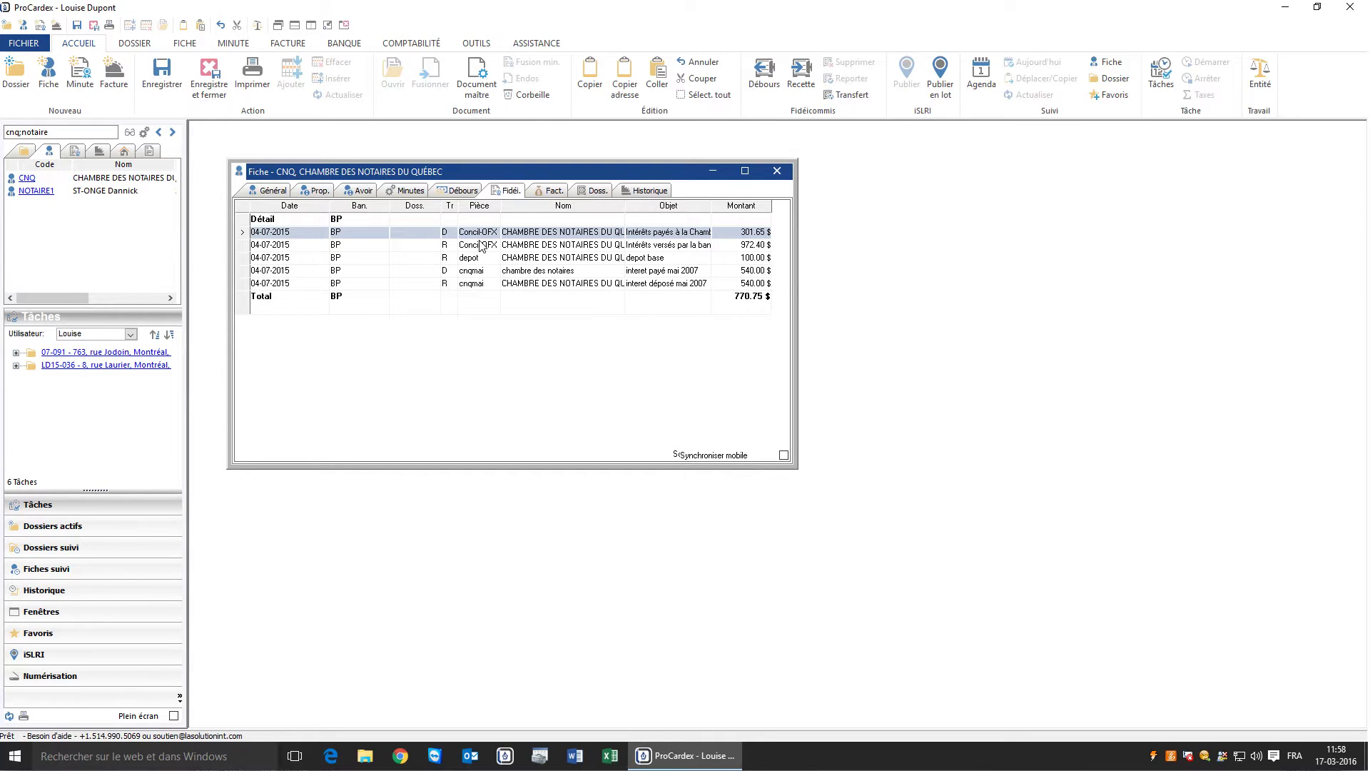
click(777, 171)
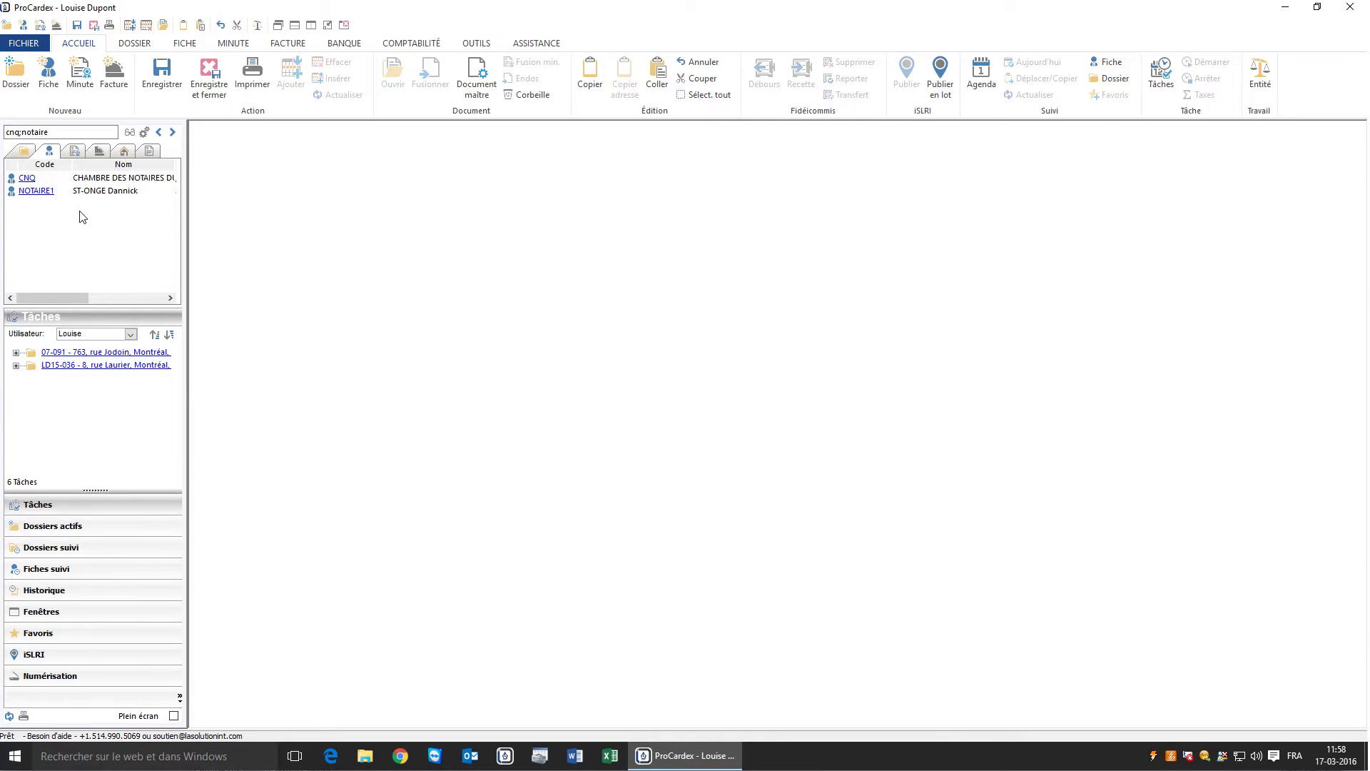
click(37, 191)
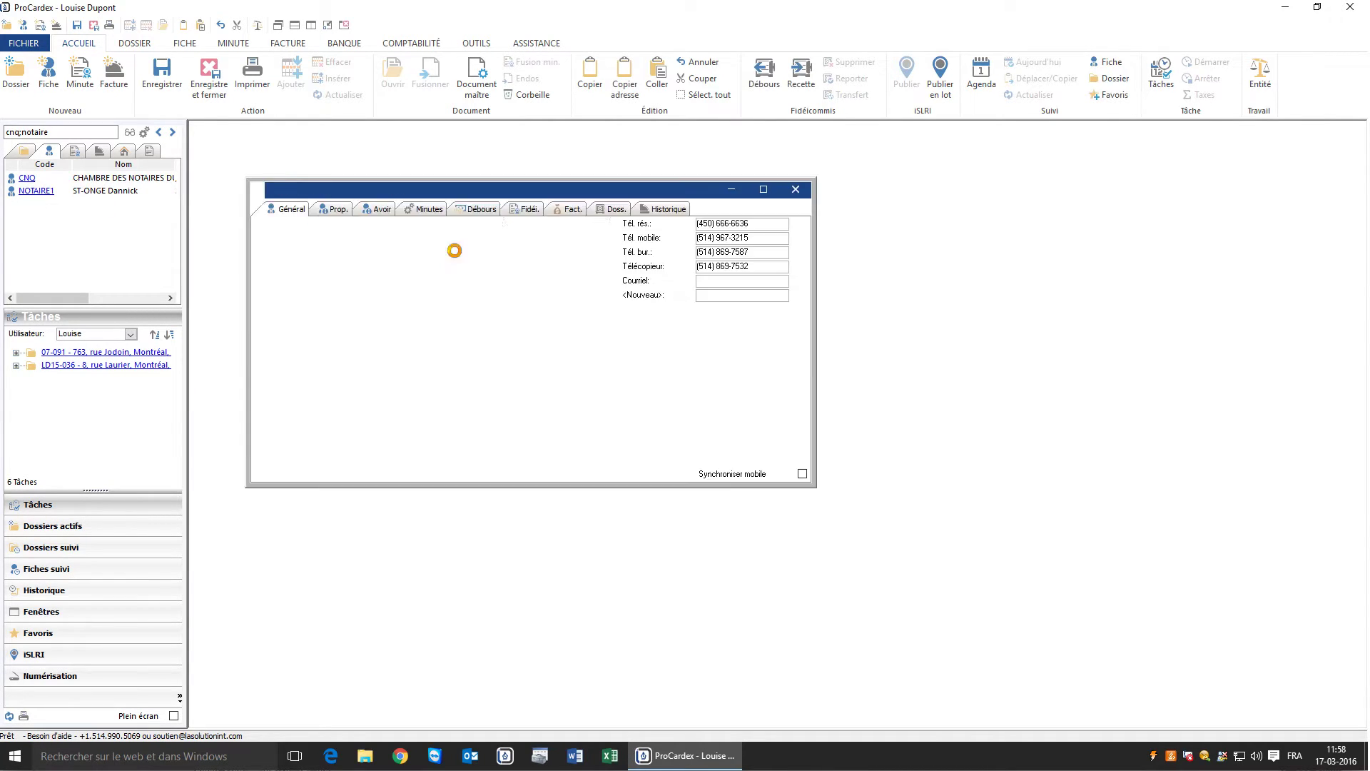
click(532, 210)
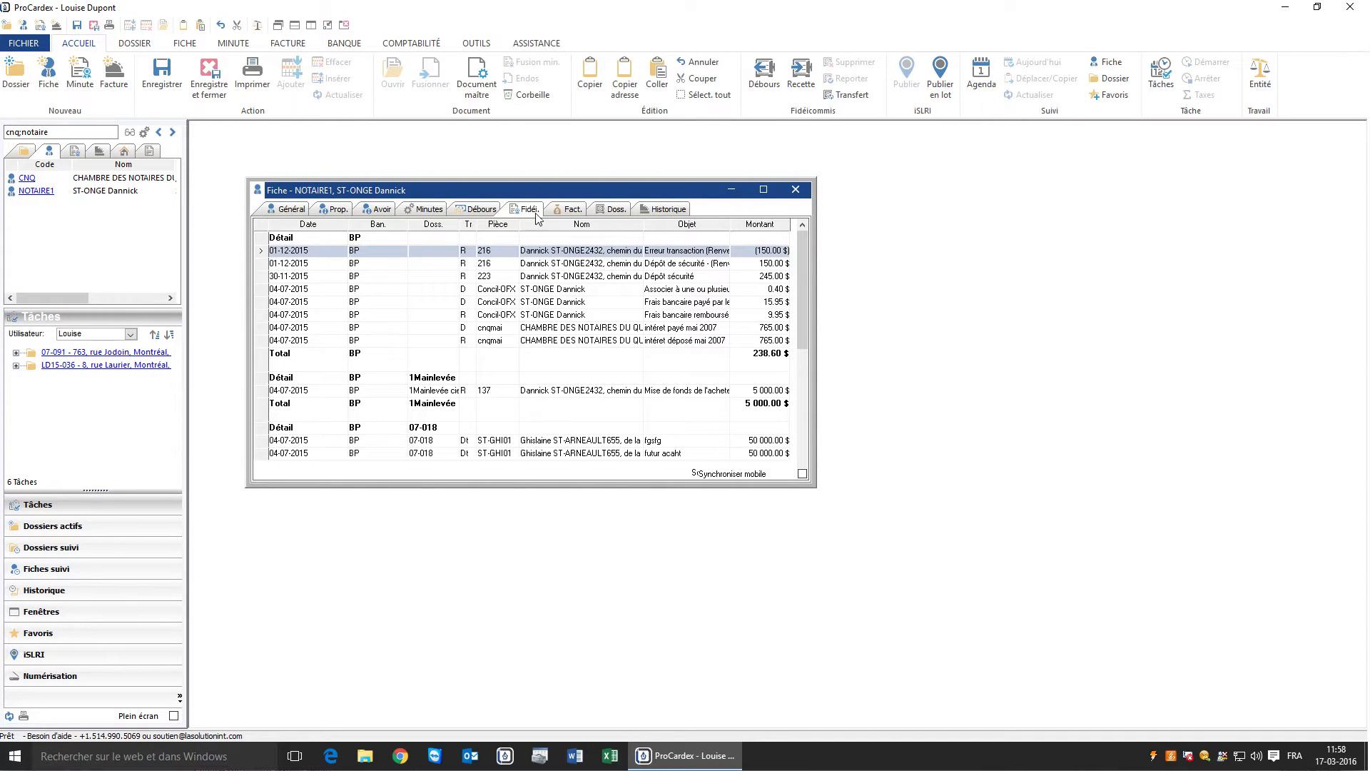
click(796, 191)
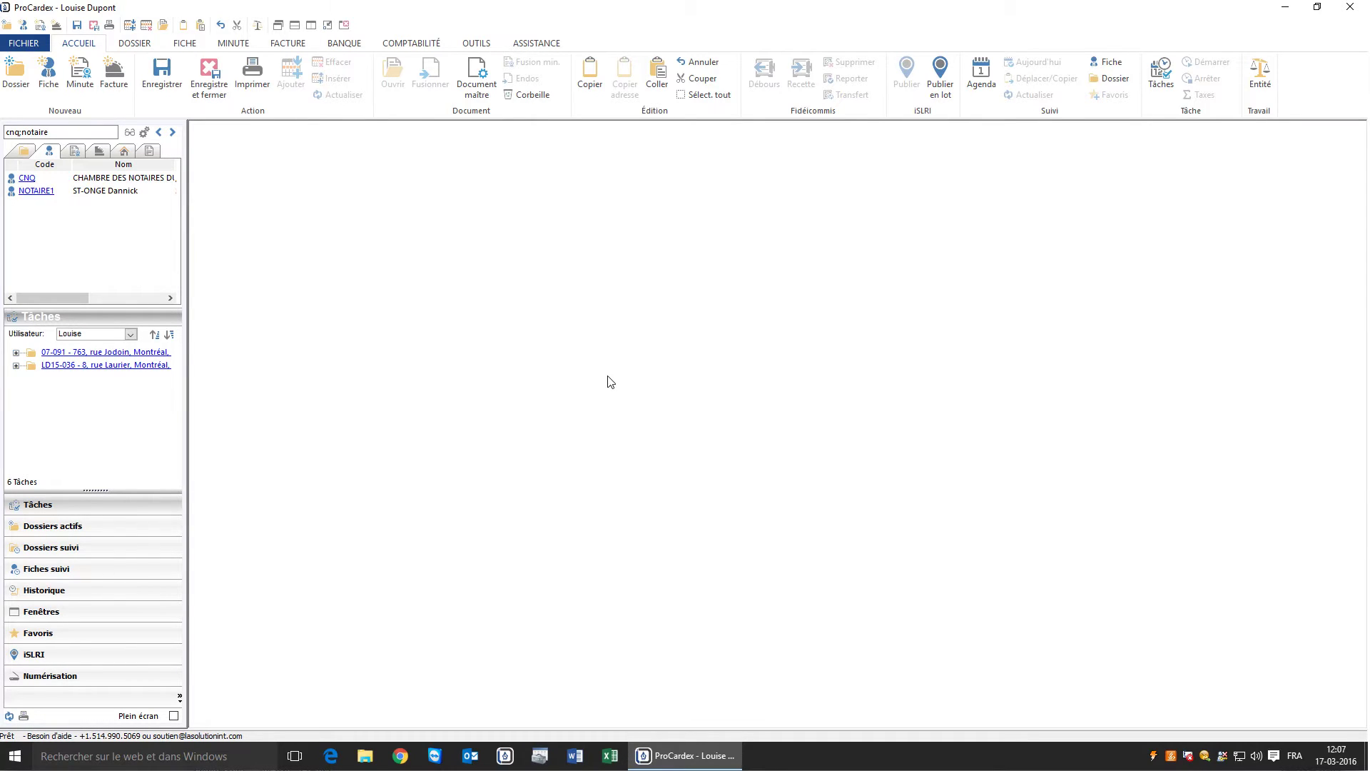
Start a trust bank reconciliation for La Banque Principale (BP) and bring up the list of unreported receipts and cheques
click(336, 45)
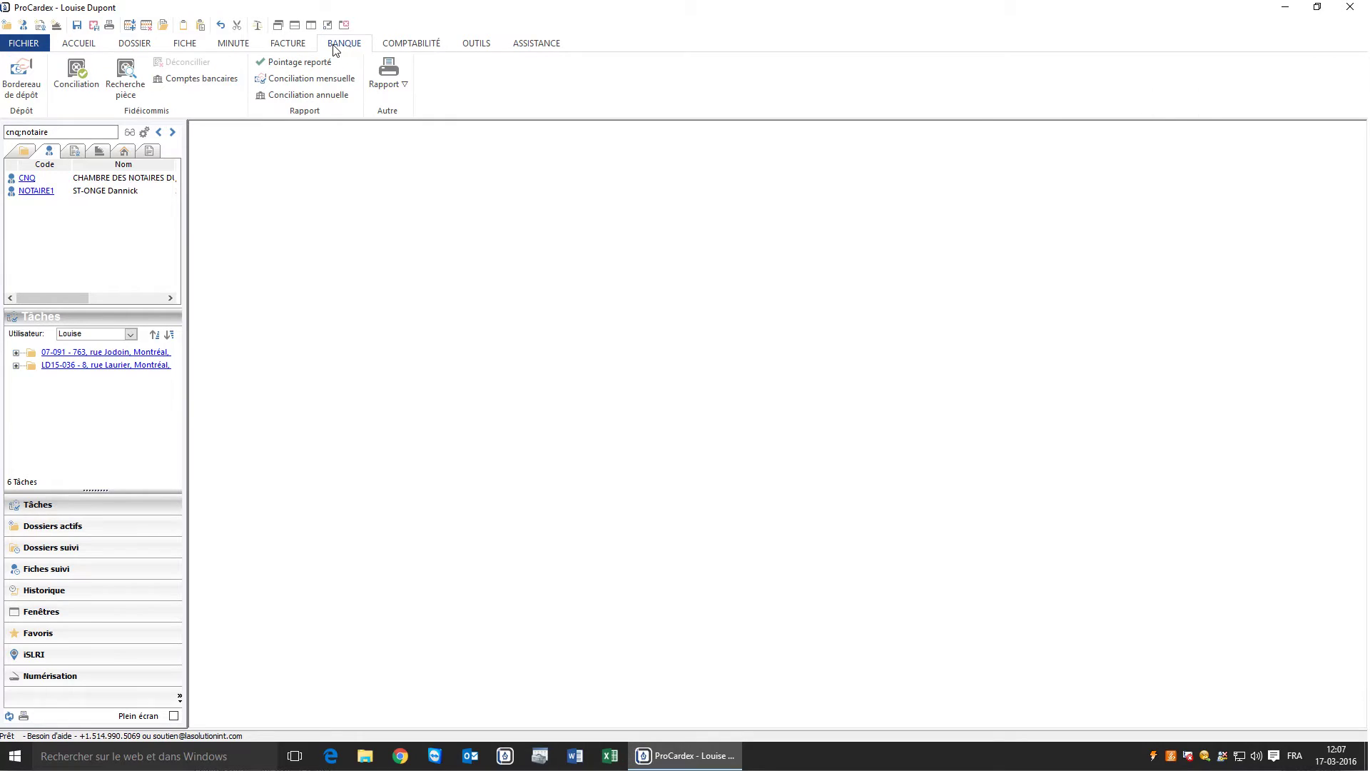
click(80, 84)
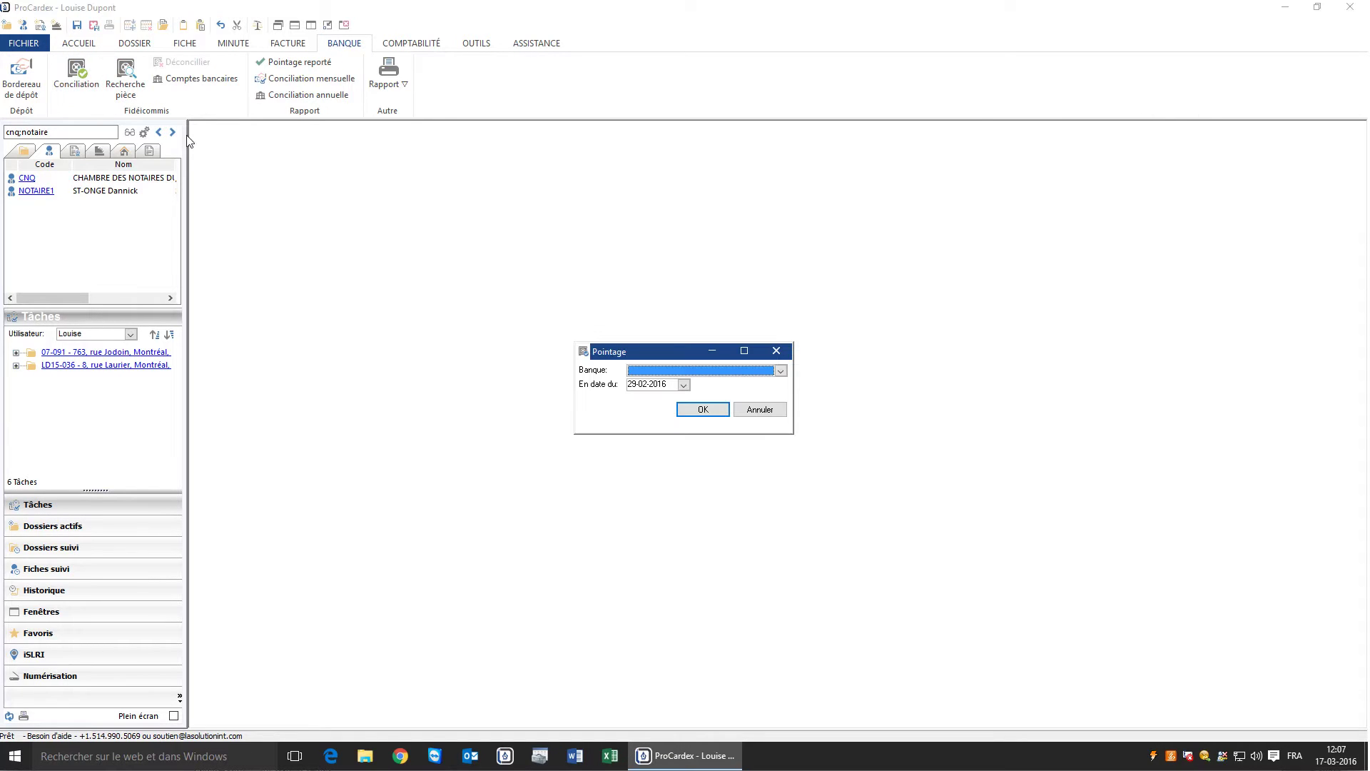
click(781, 371)
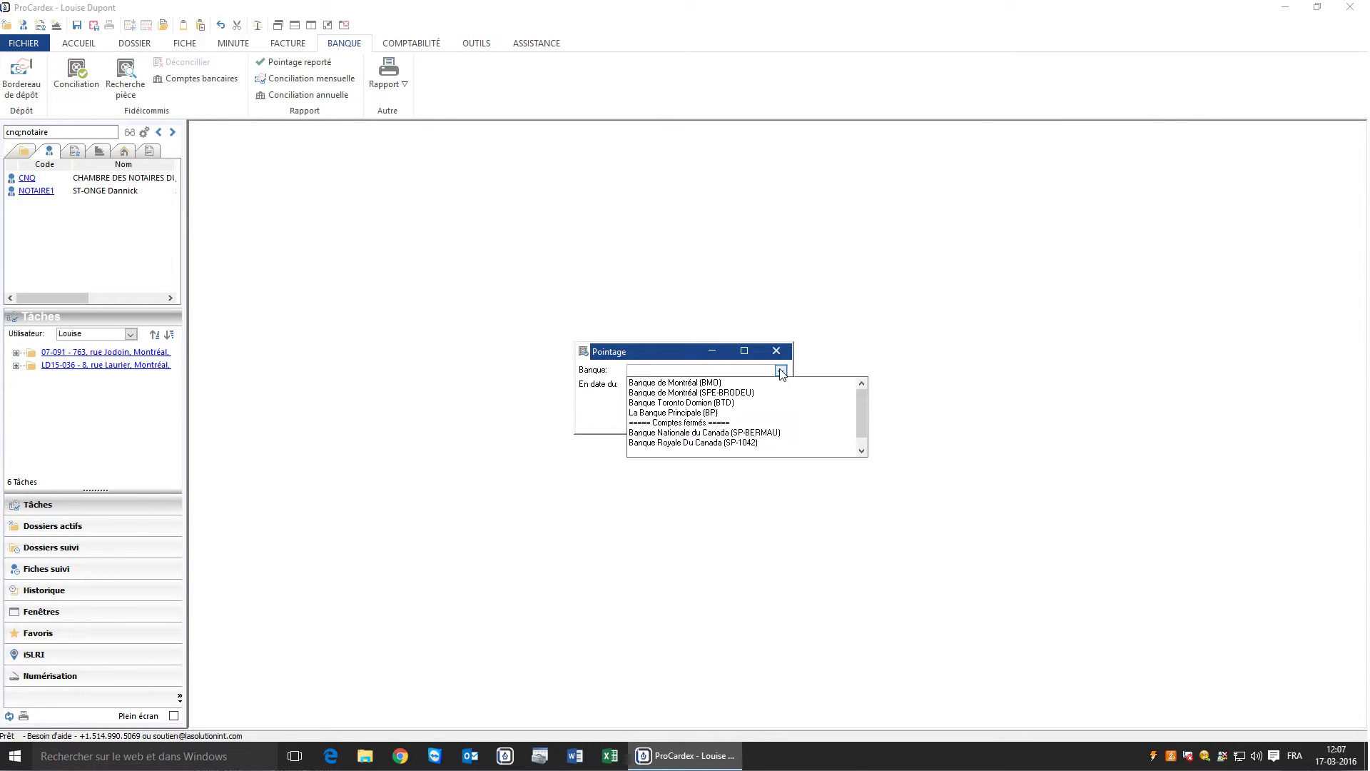
click(698, 413)
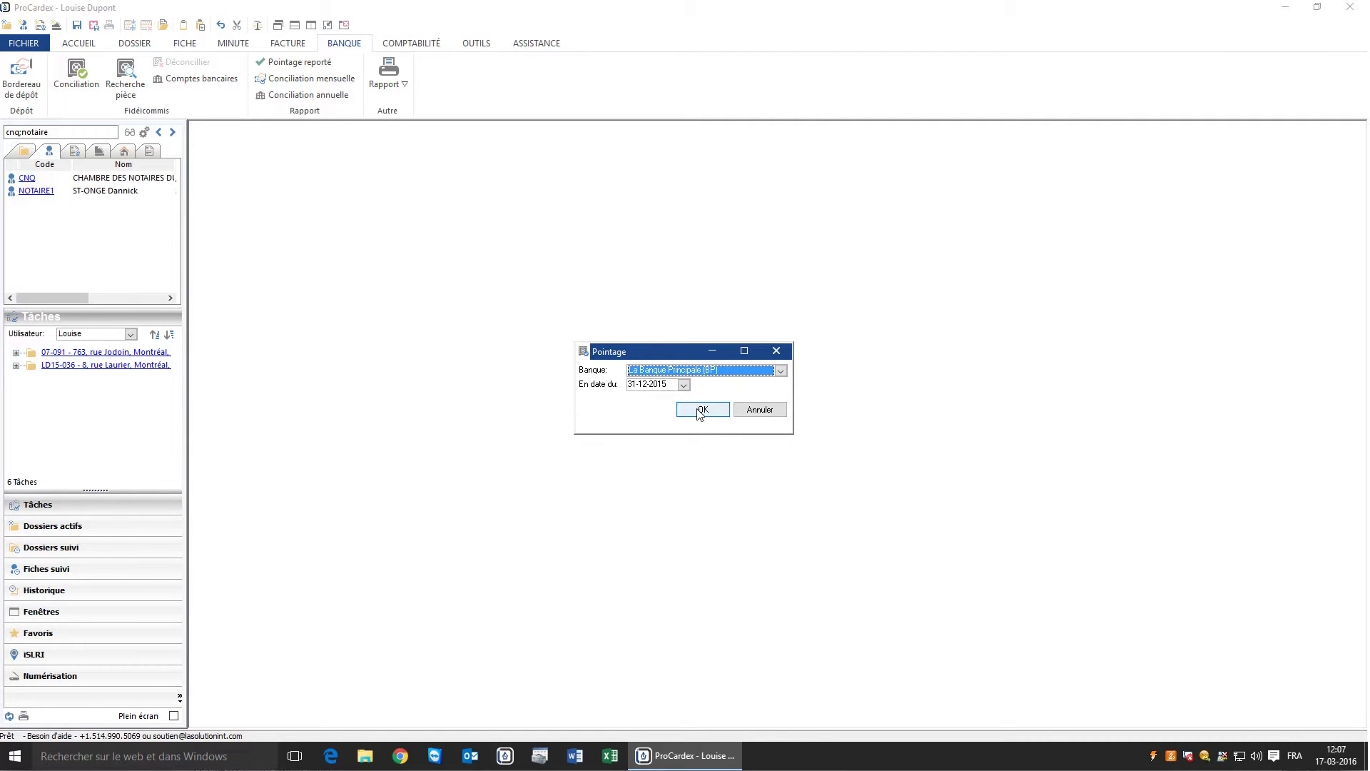
click(700, 410)
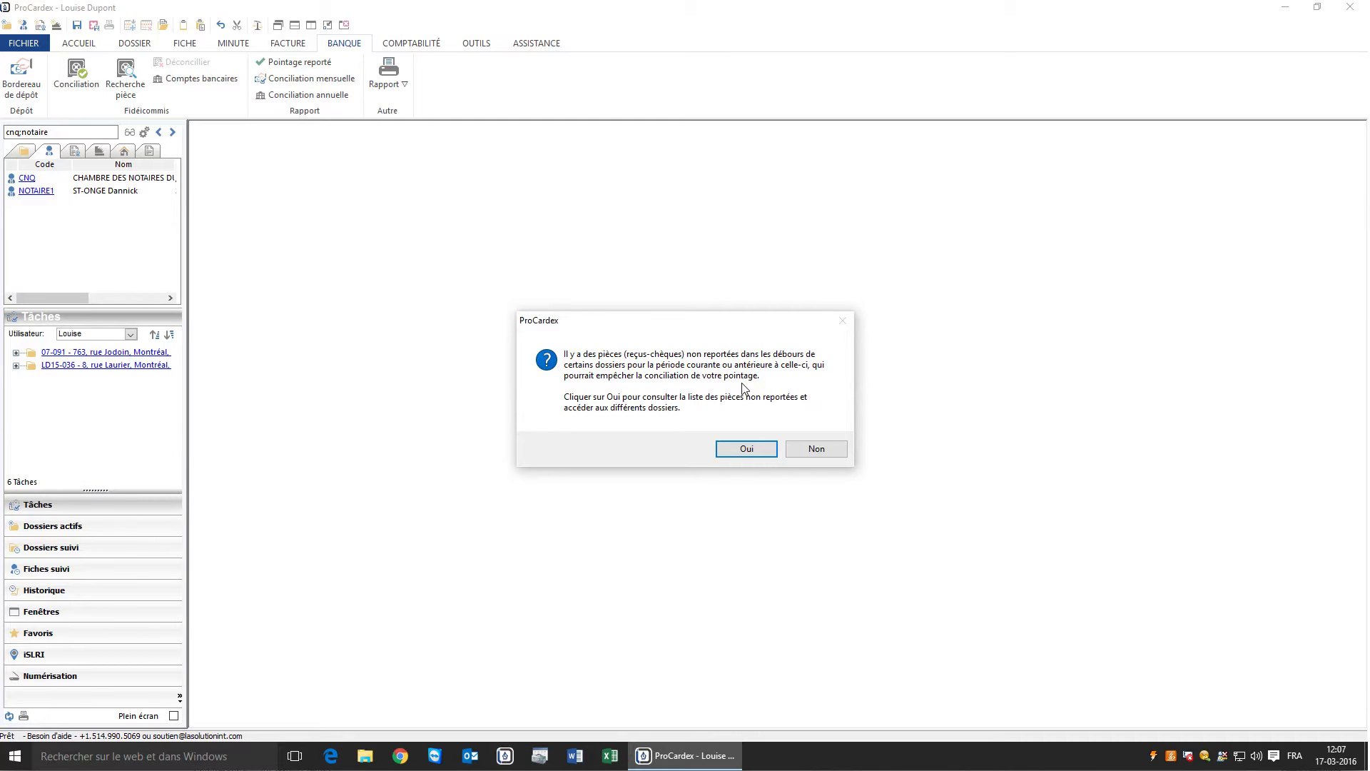
click(747, 449)
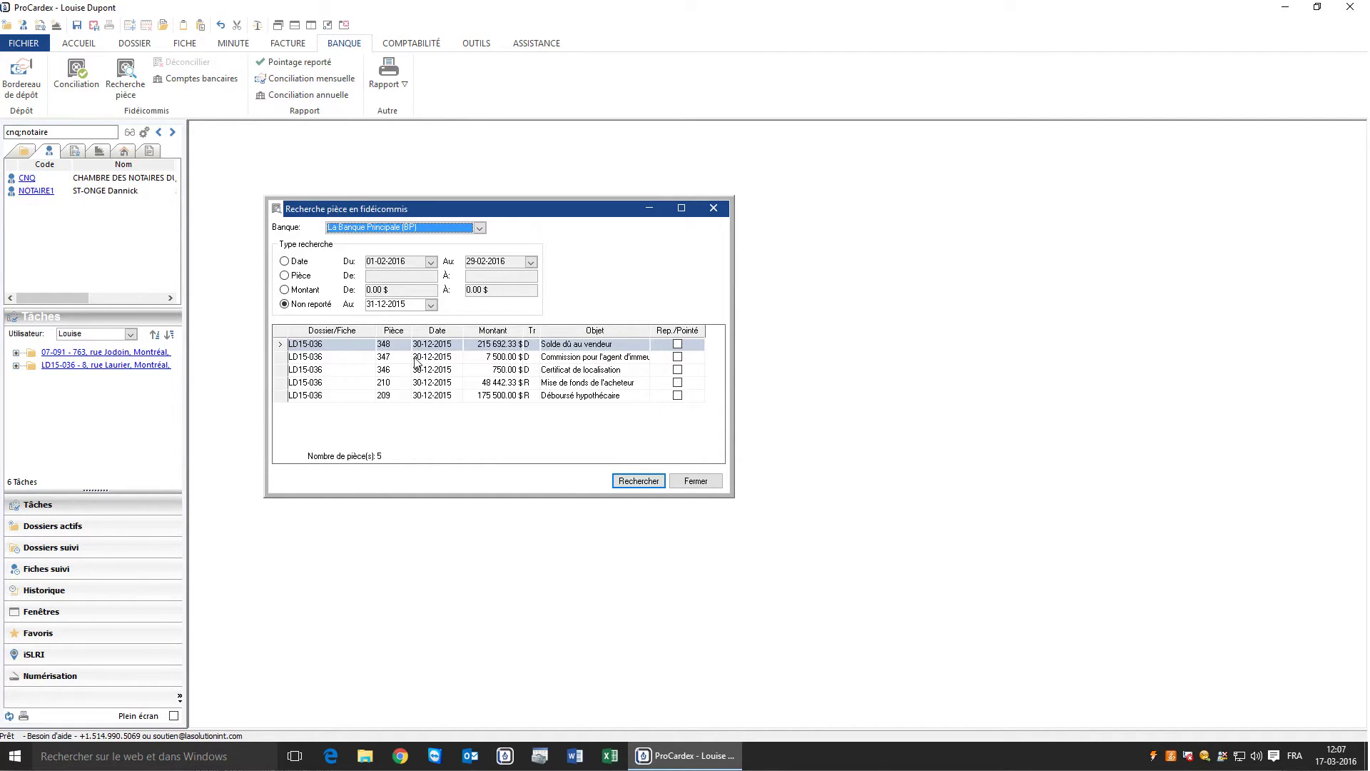
Open file LD15-036 from unreported item 347 and report all of its disbursement transactions, not just the current one
click(331, 358)
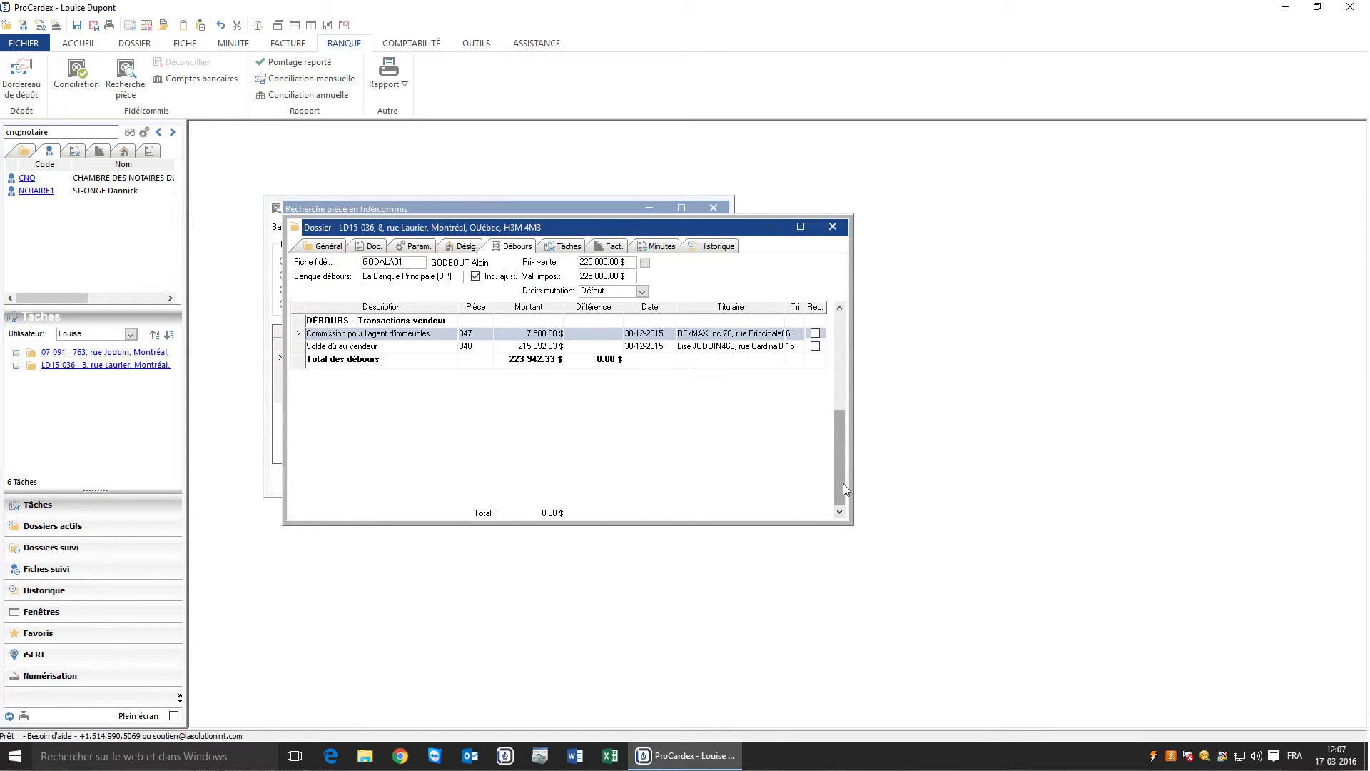
drag(842, 483, 837, 451)
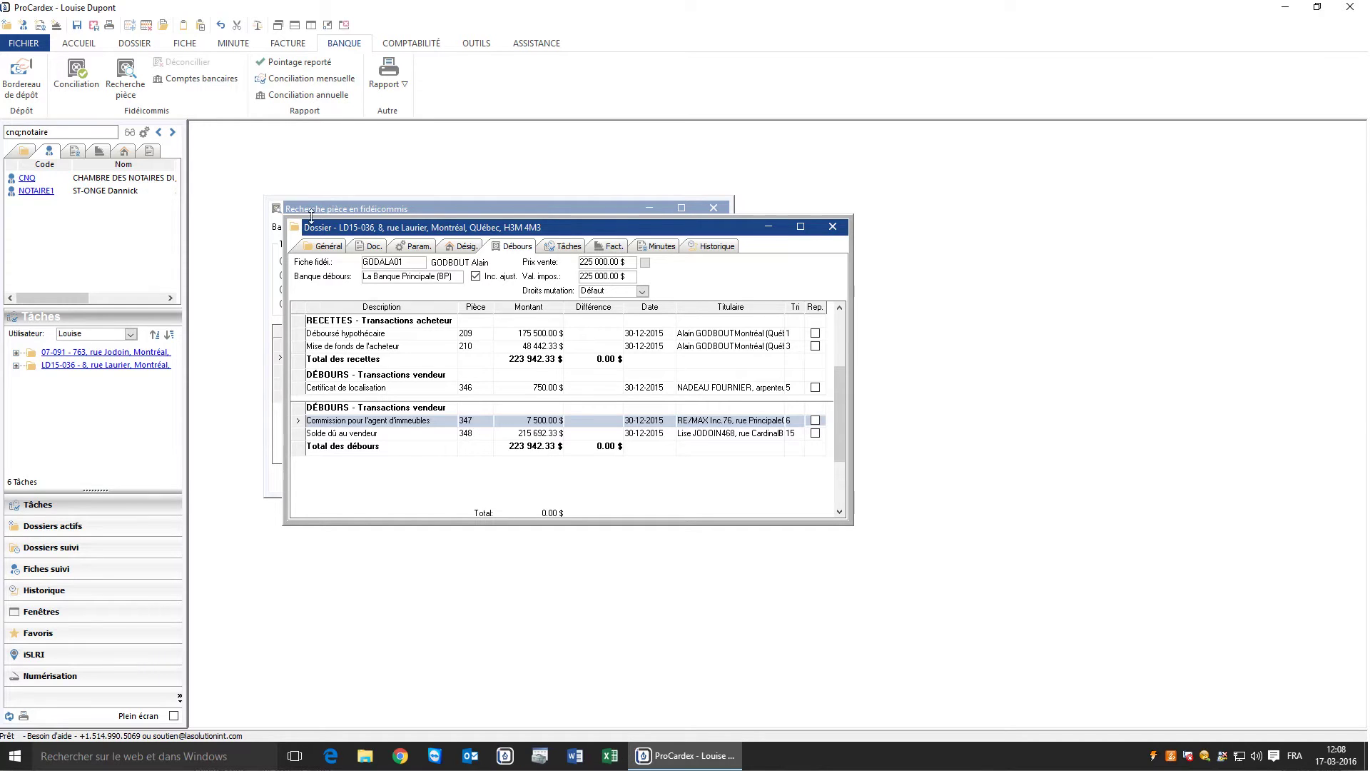
click(149, 45)
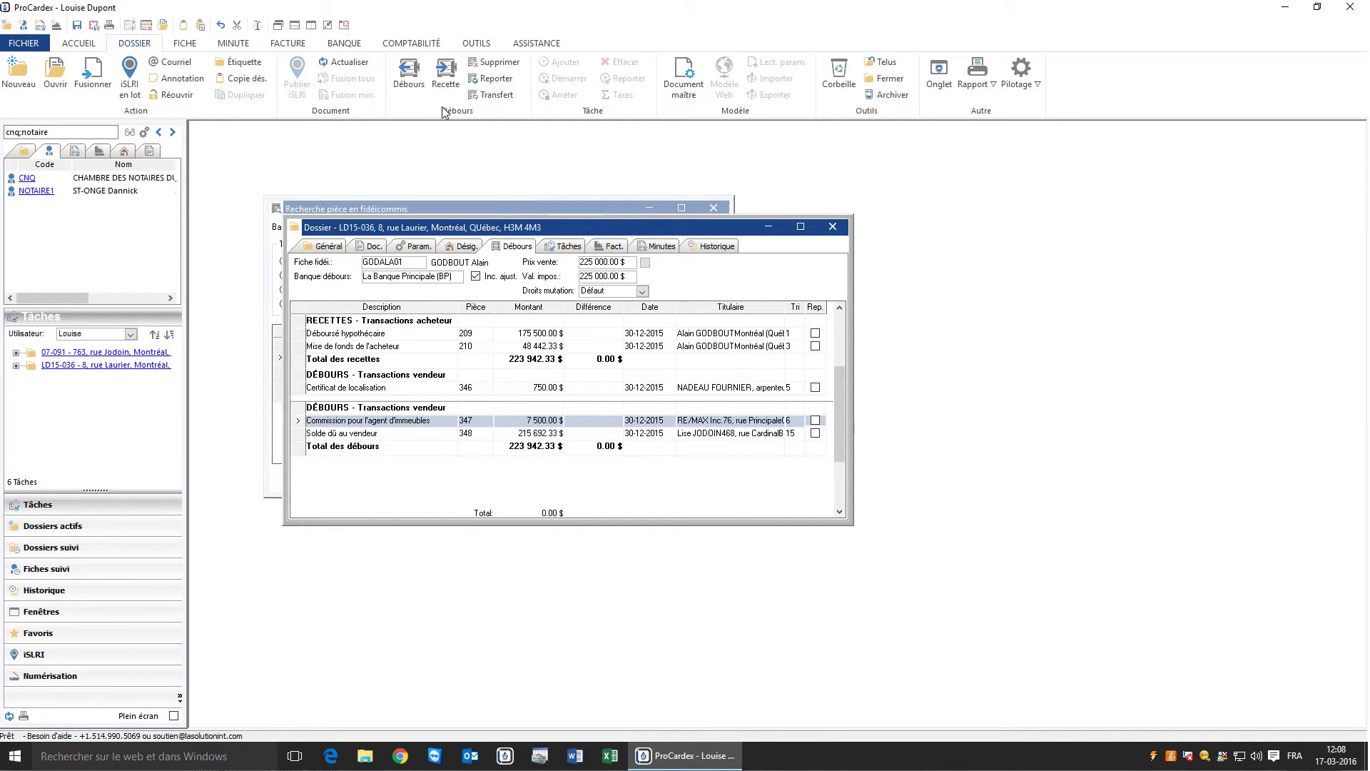
right_click(515, 421)
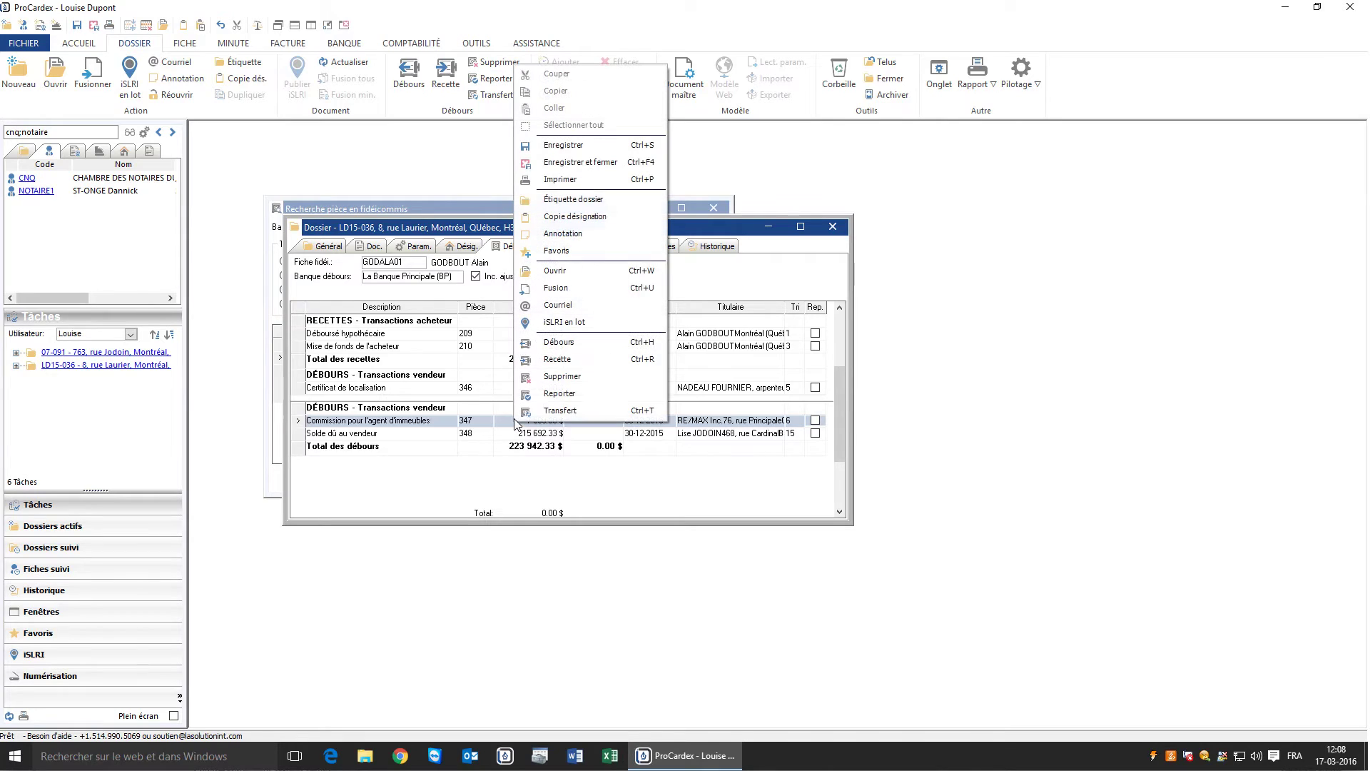
click(550, 395)
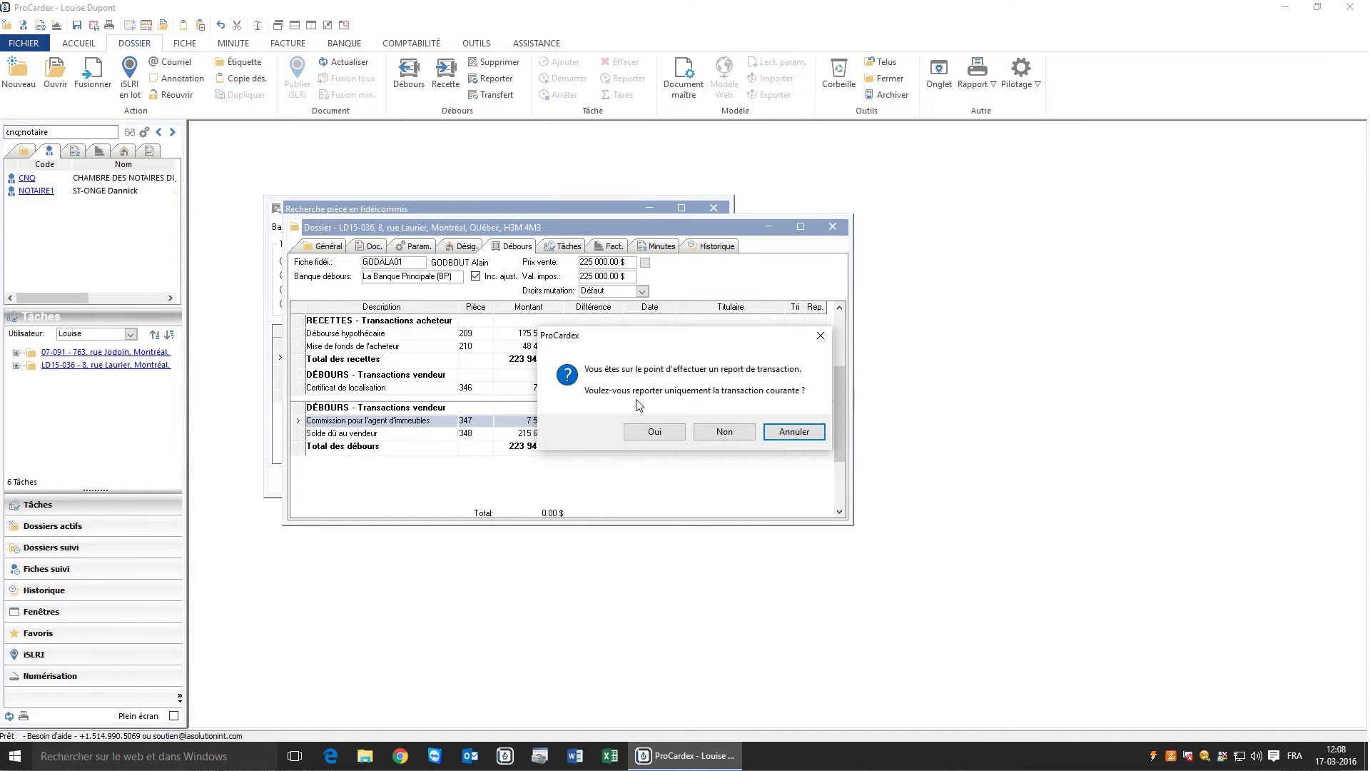
click(725, 433)
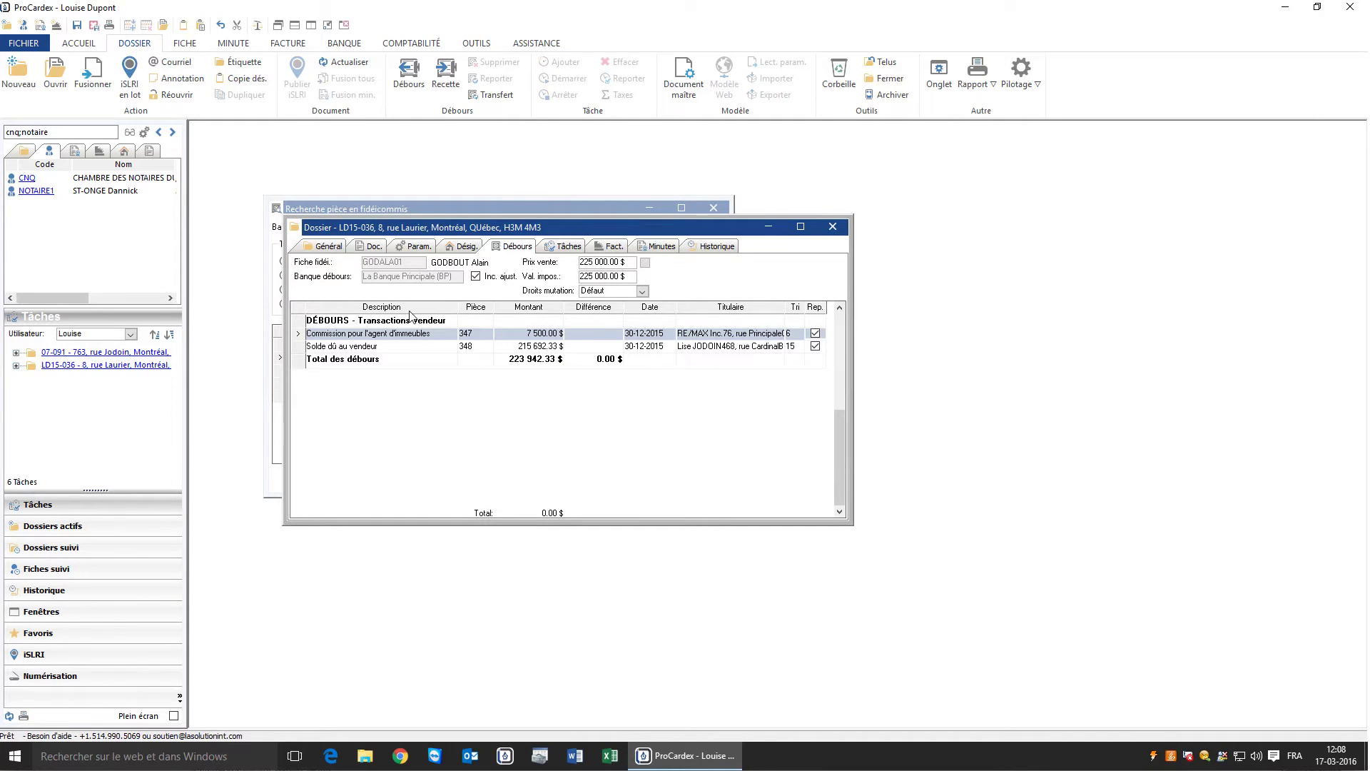
Check the reported items in the file's linked trust record, then search again for unreported items and close the search
click(394, 262)
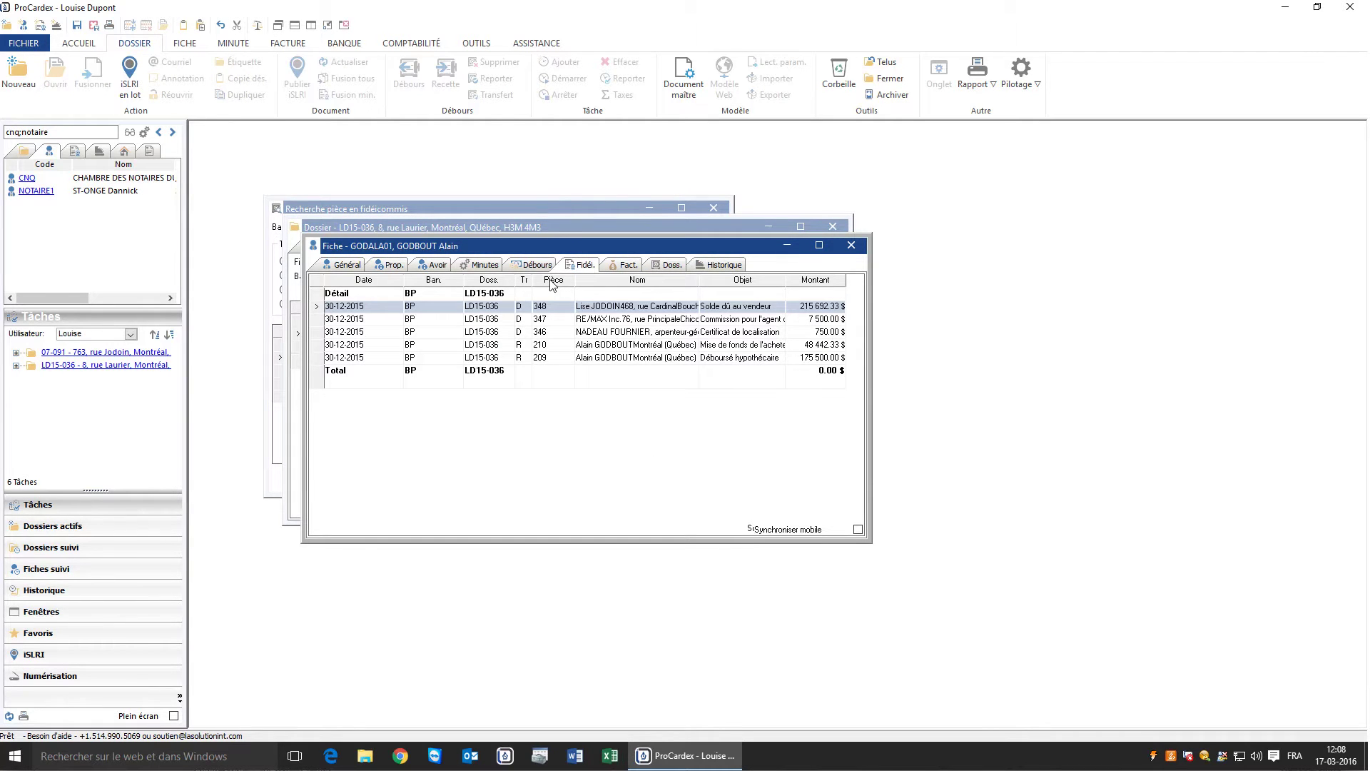
click(851, 245)
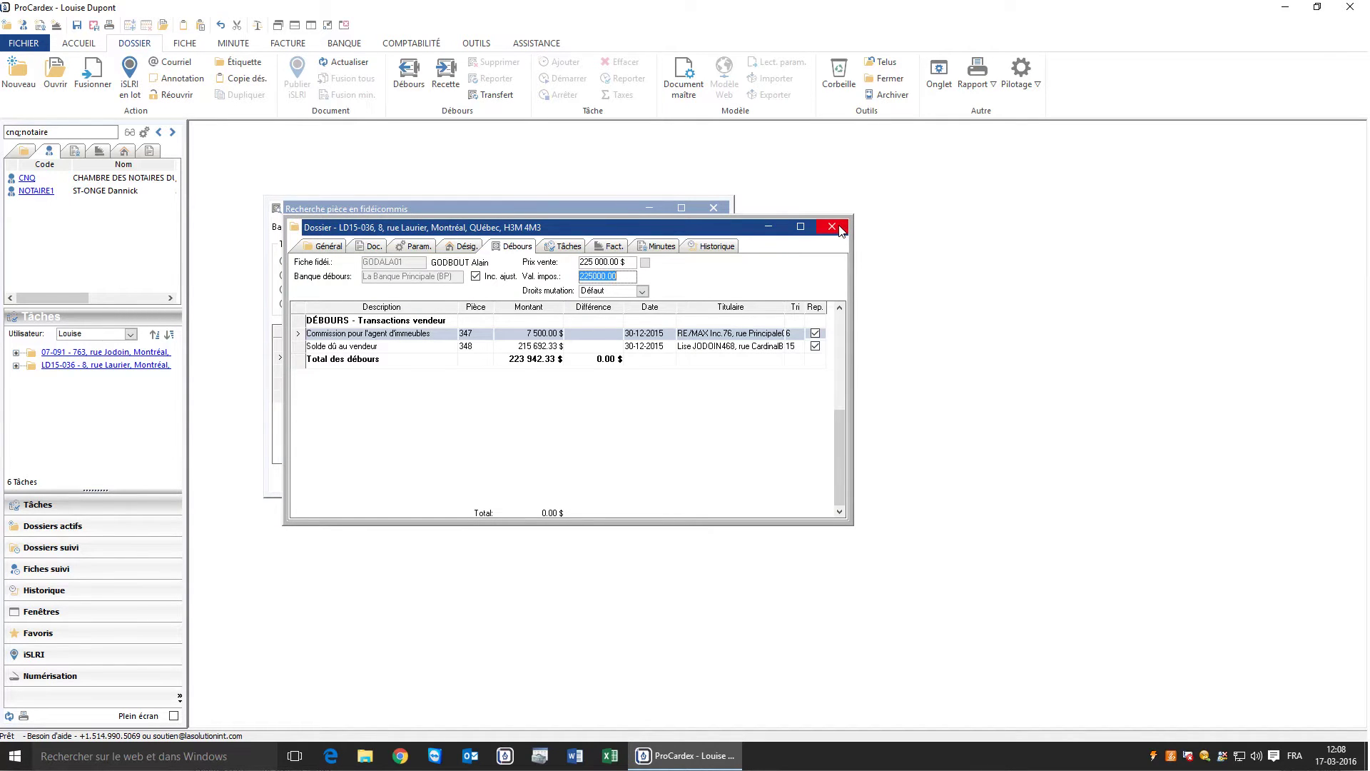
click(832, 226)
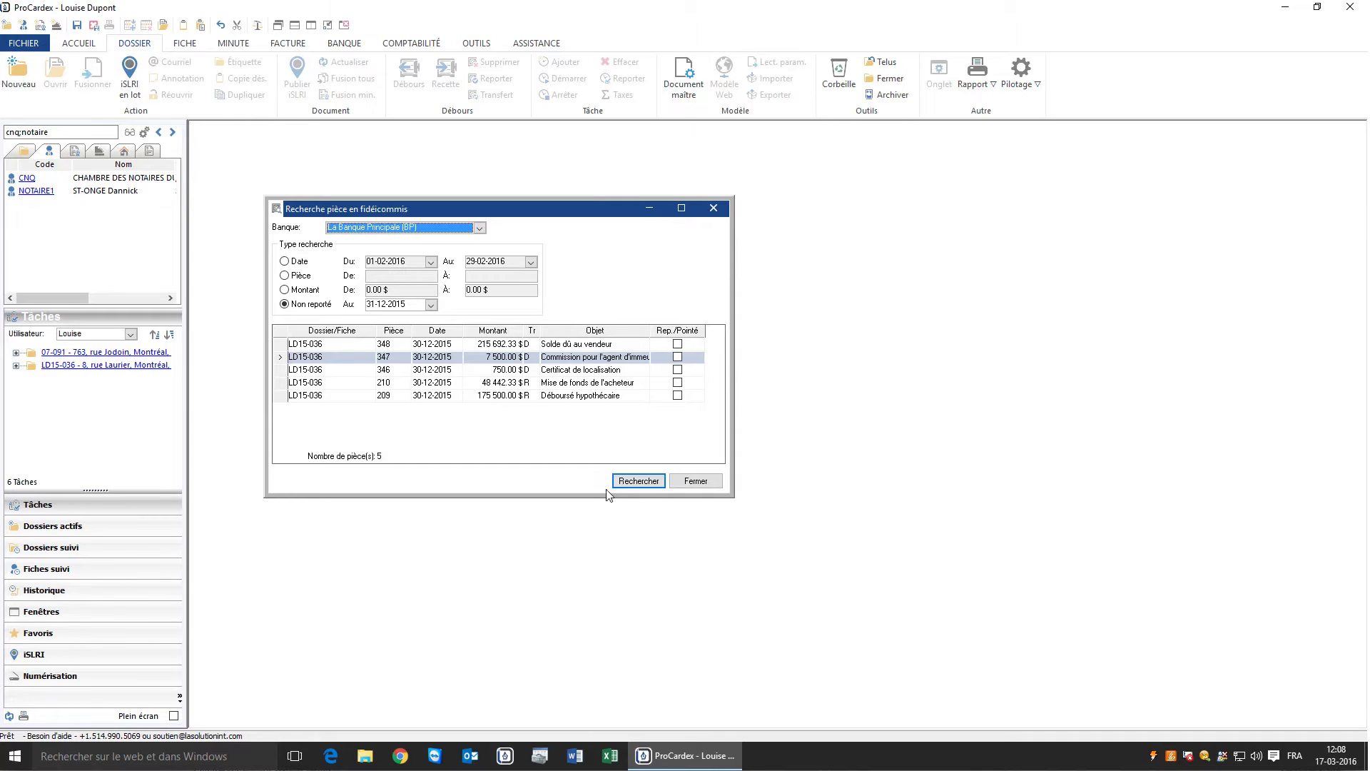
click(652, 483)
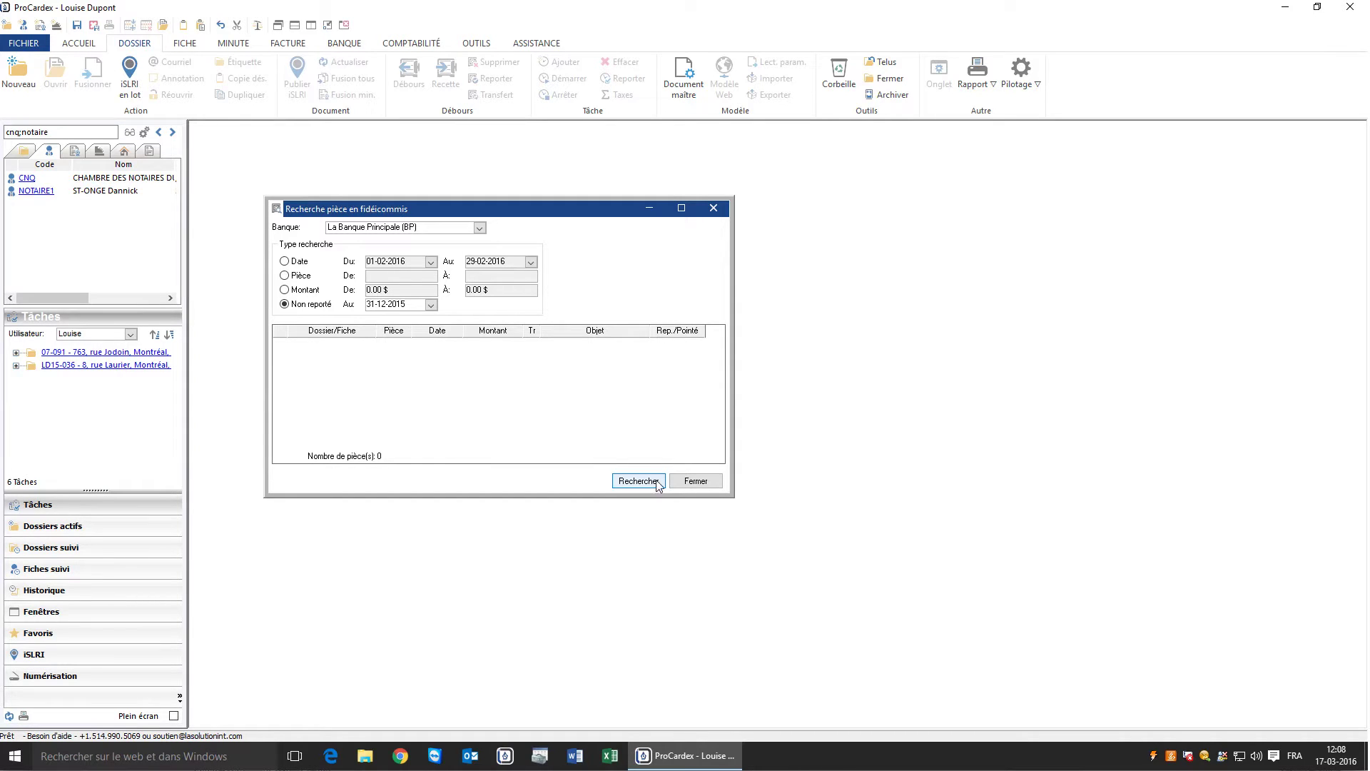
click(680, 482)
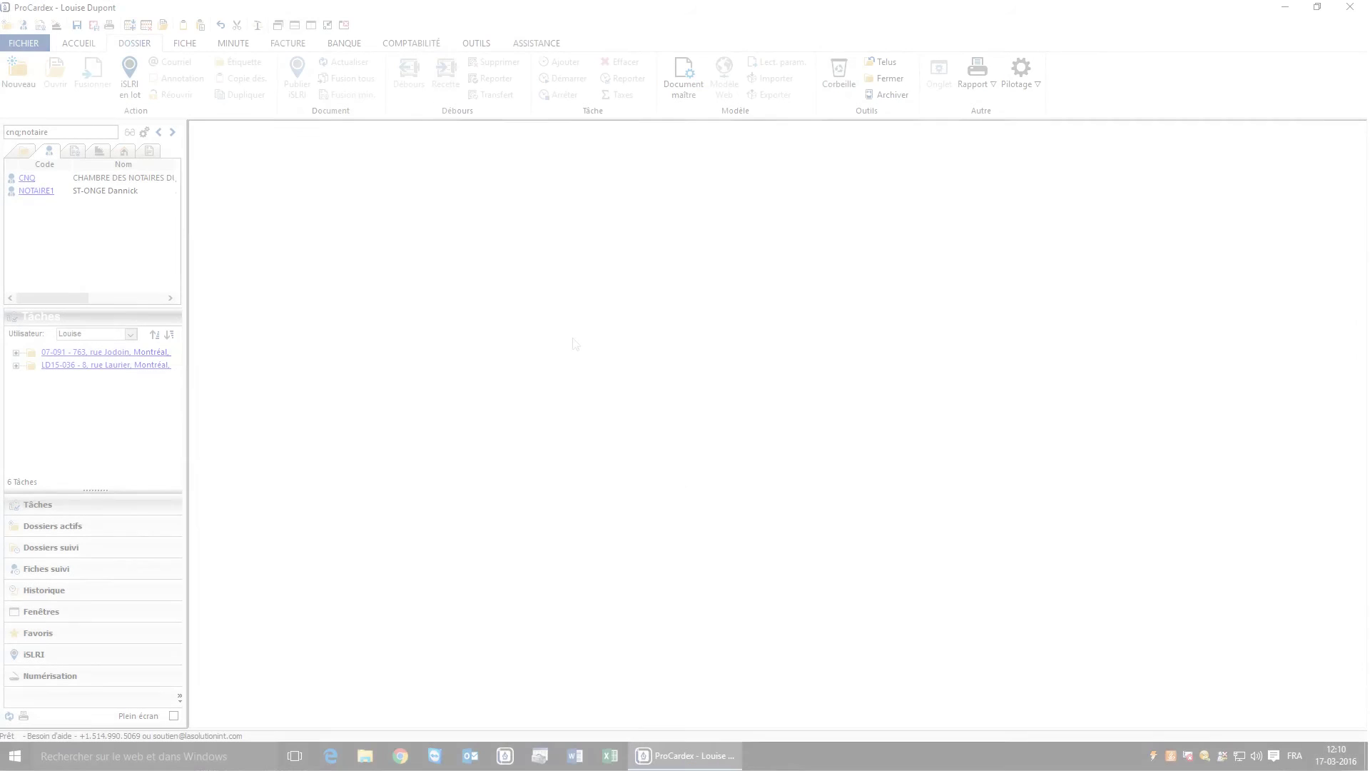
Open the bank reconciliation for La Banque Principale (BP) and reposition its window higher in the workspace
click(344, 43)
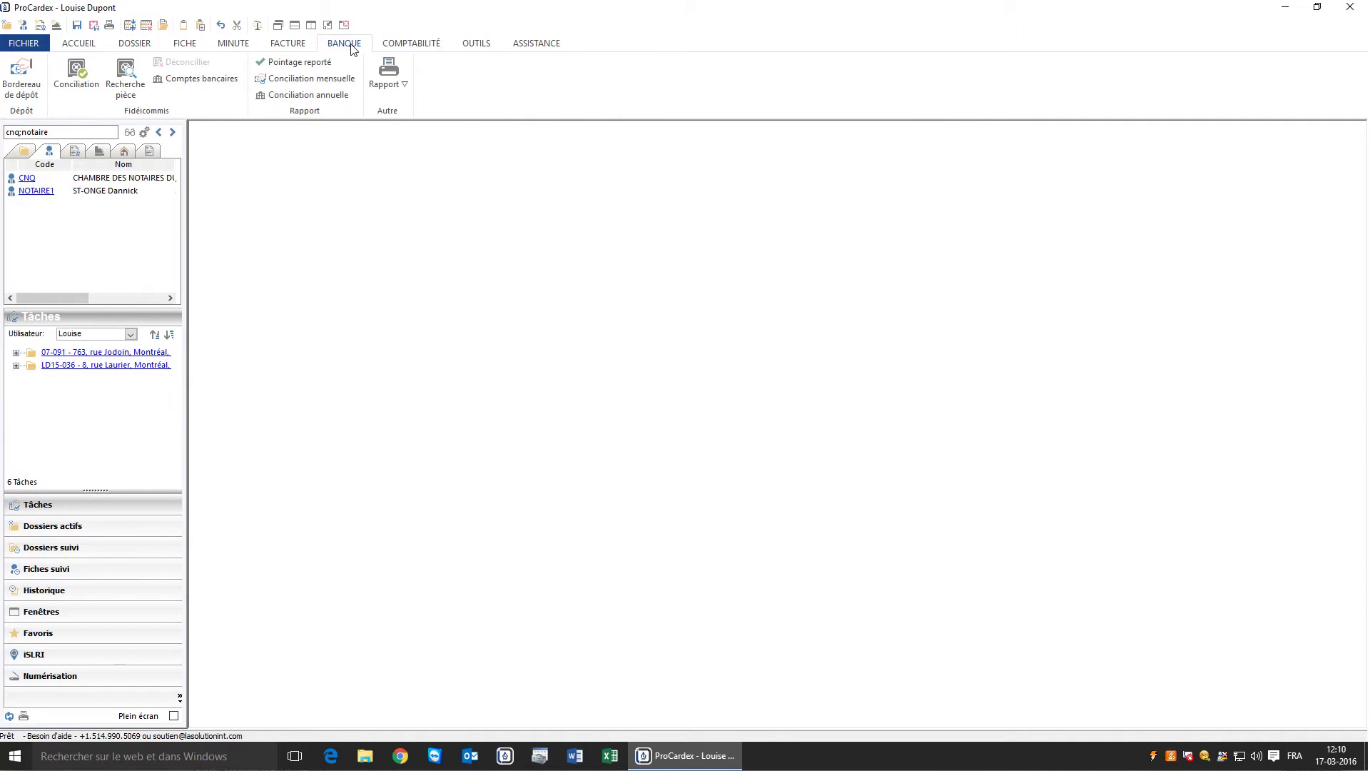
click(79, 79)
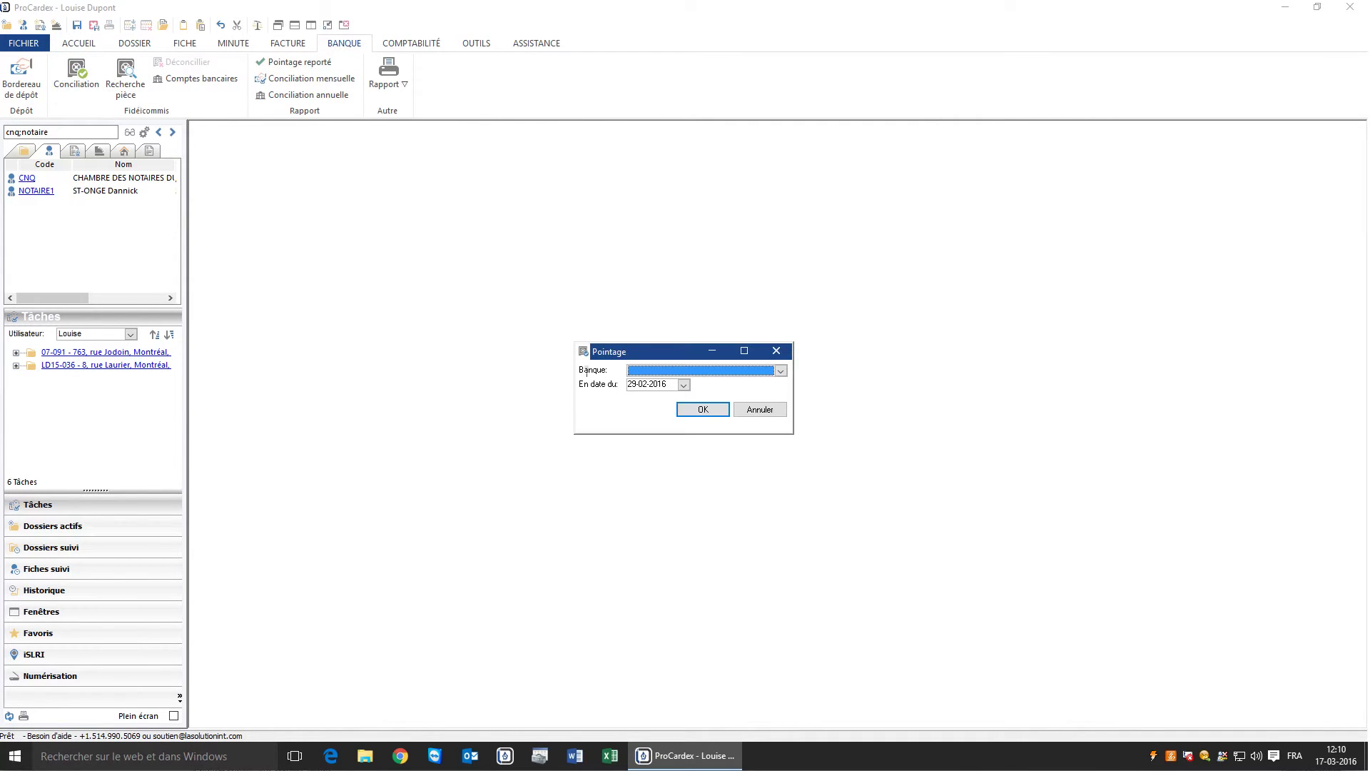
click(780, 370)
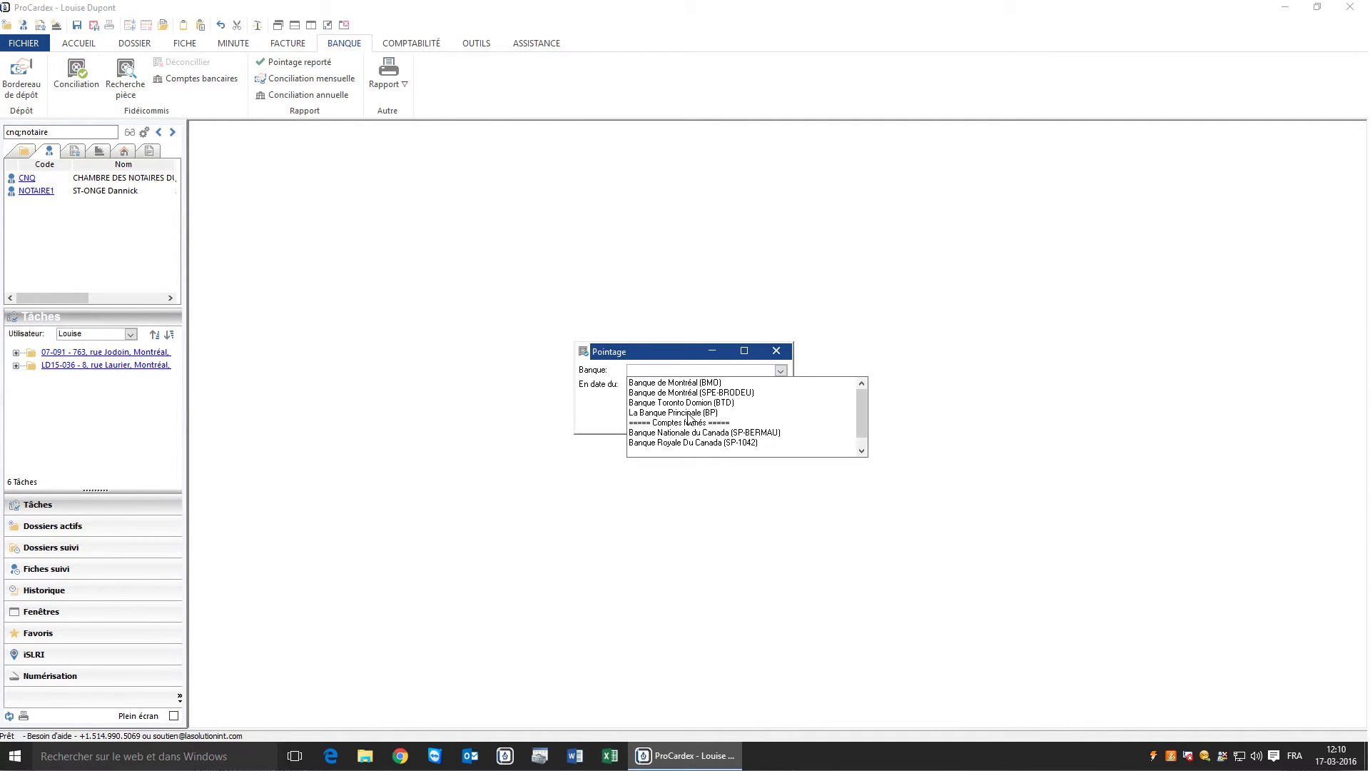
click(692, 413)
click(693, 407)
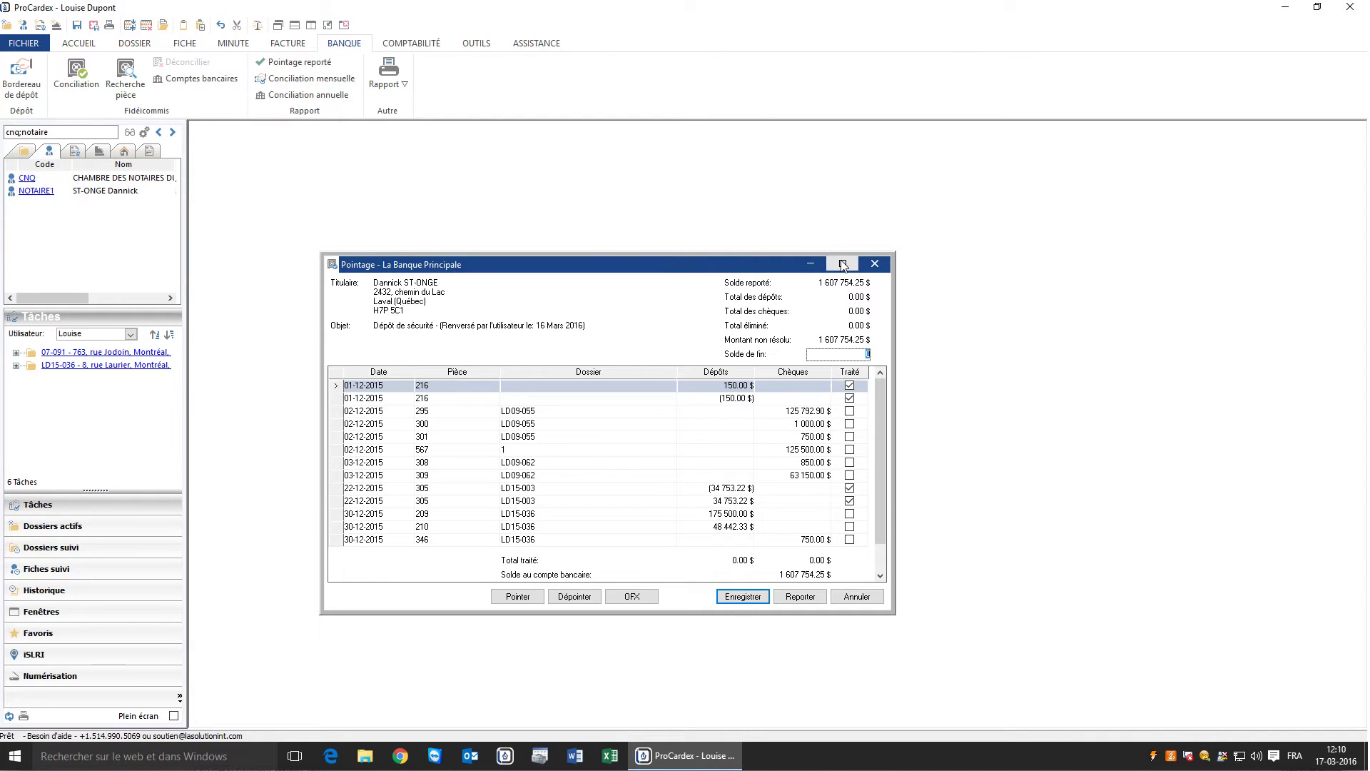
drag(688, 267, 670, 236)
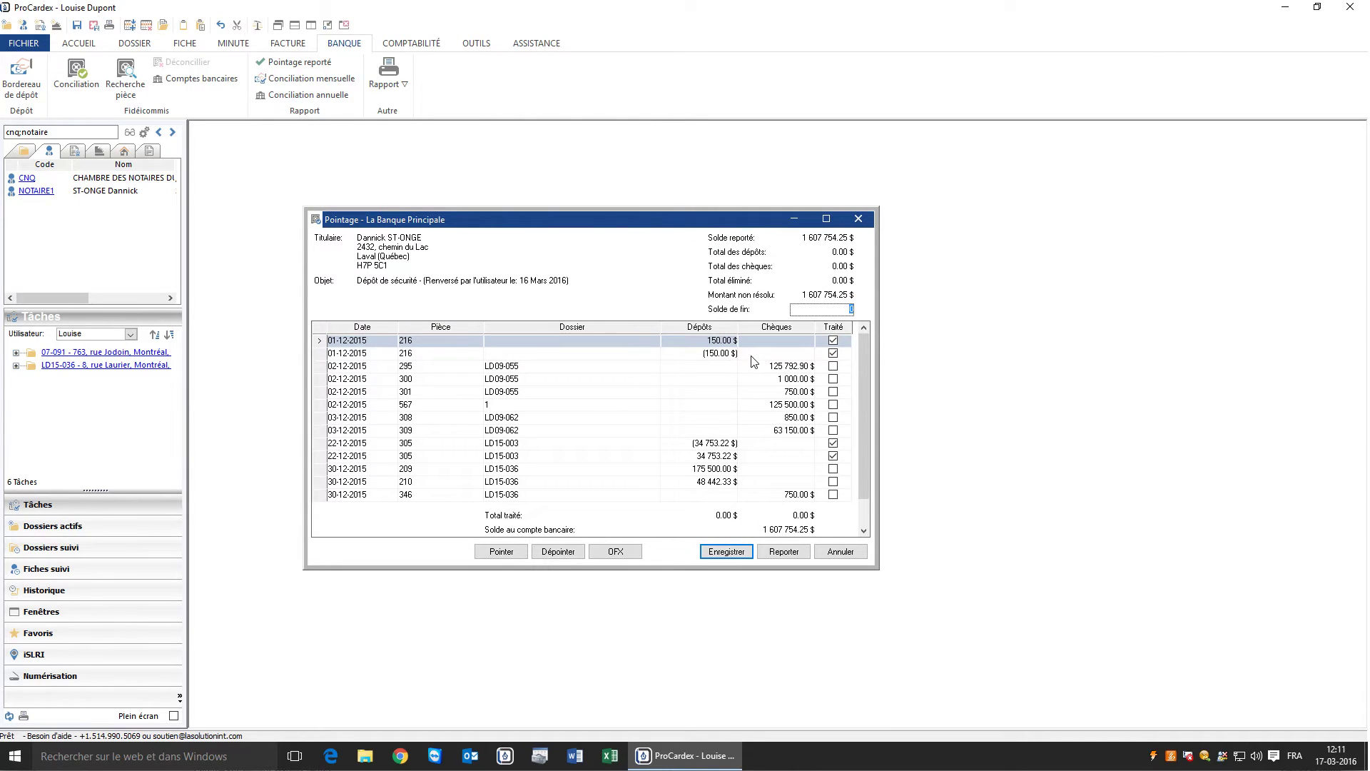
Set the reconciliation's ending balance to 1 604 404.15 $, save it, and toggle item 300's processed mark on and back off
text(1604404.15)
click(725, 555)
click(833, 378)
click(832, 379)
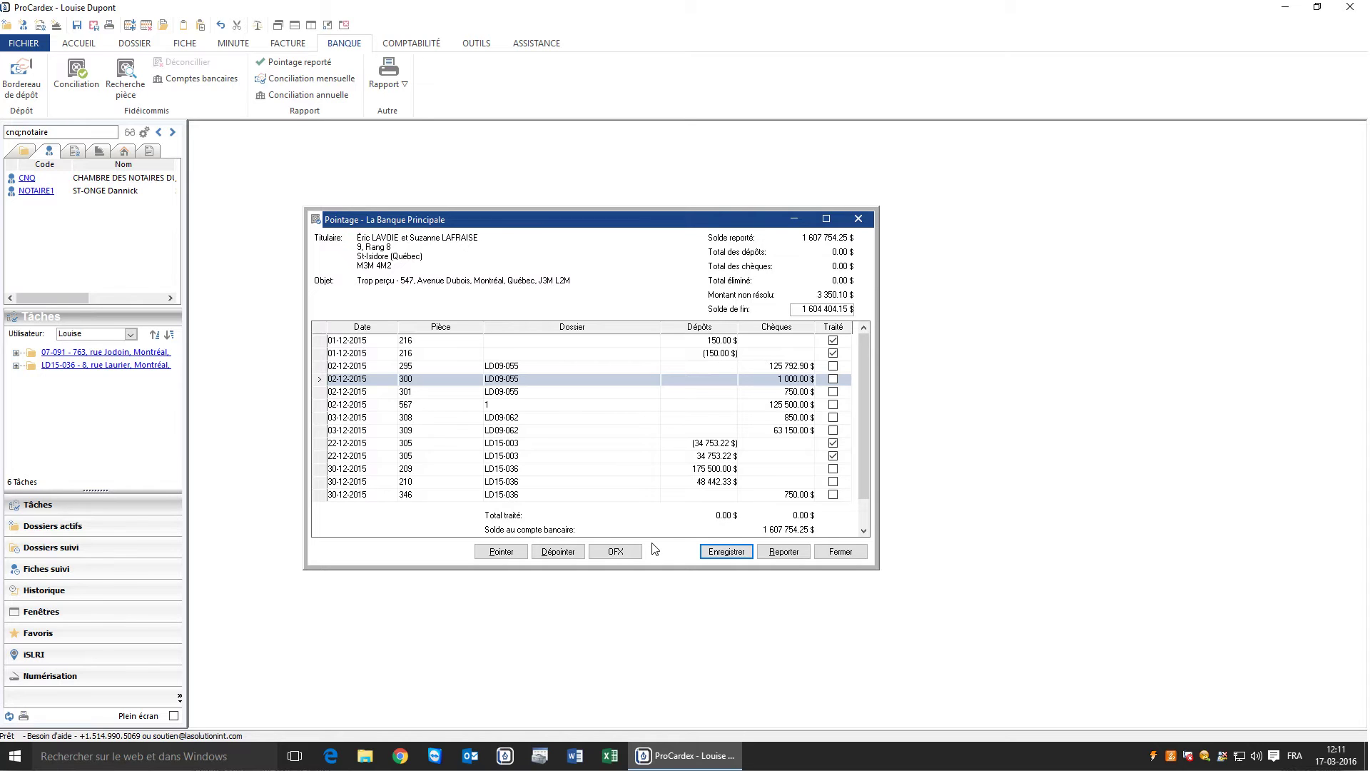
Load the new bank transactions into the reconciliation from the OFX file DemoDec2015.ofx
click(615, 554)
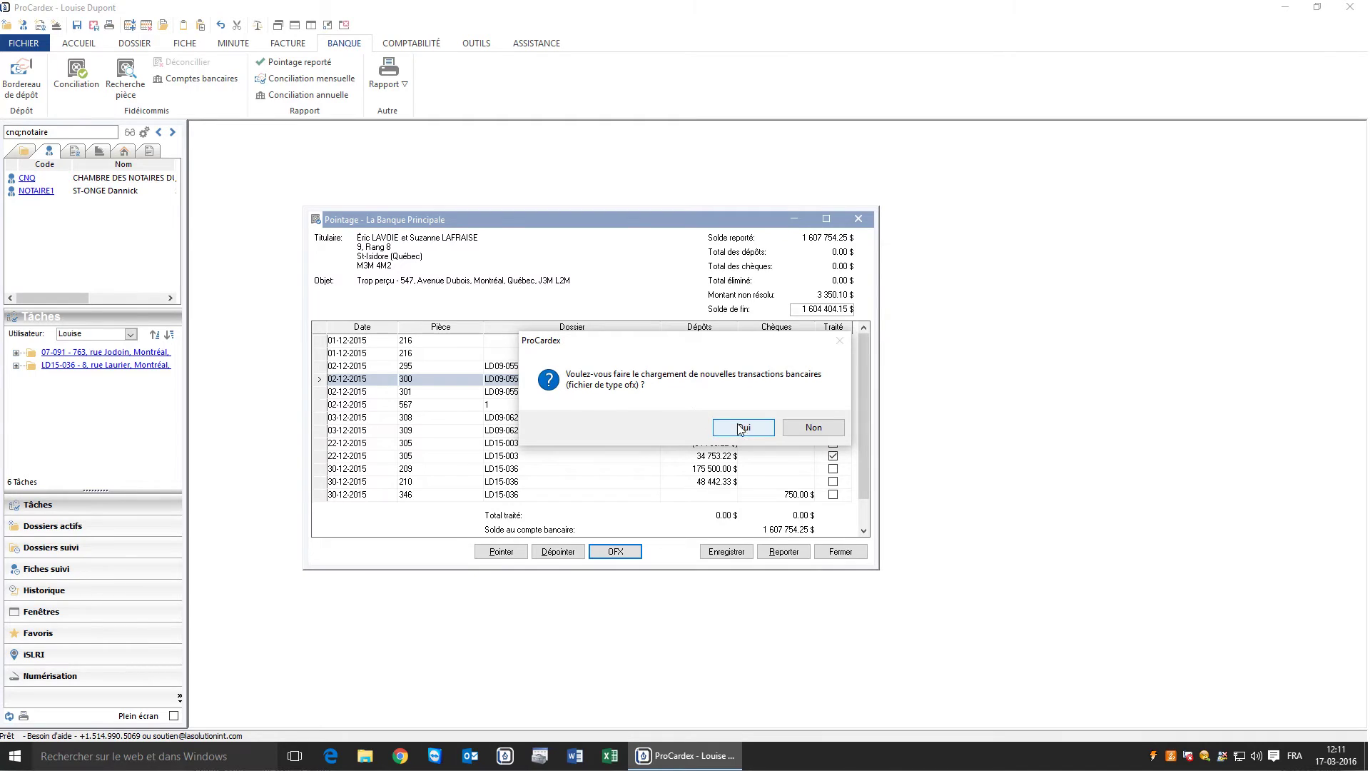
click(743, 427)
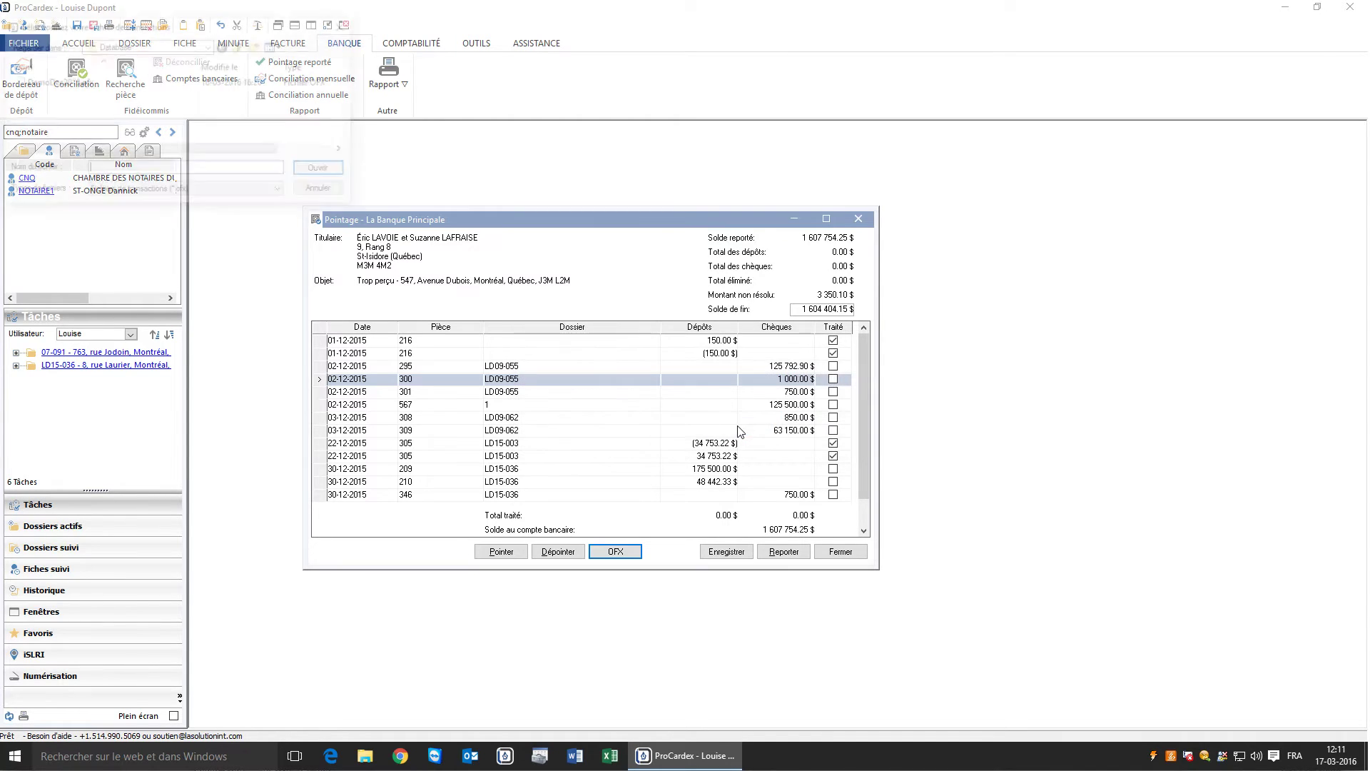
click(53, 82)
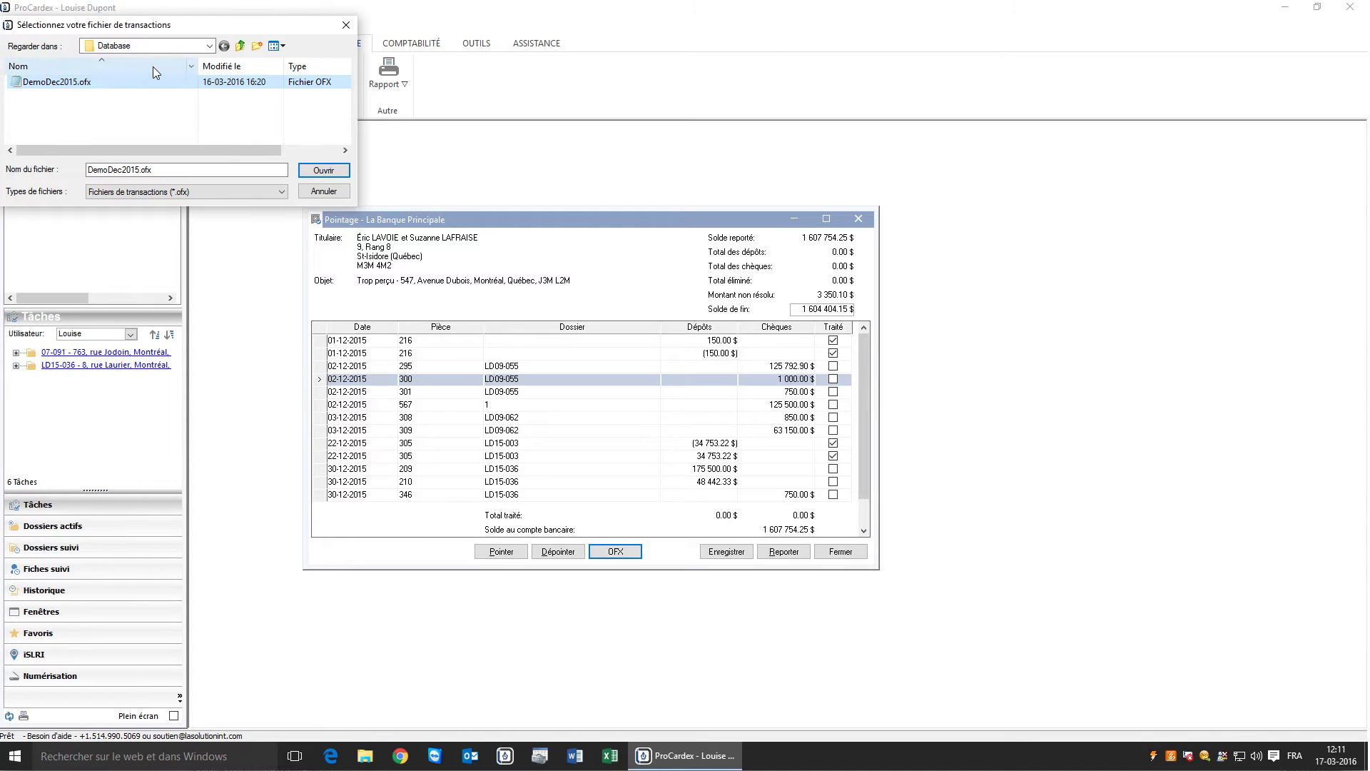
click(323, 169)
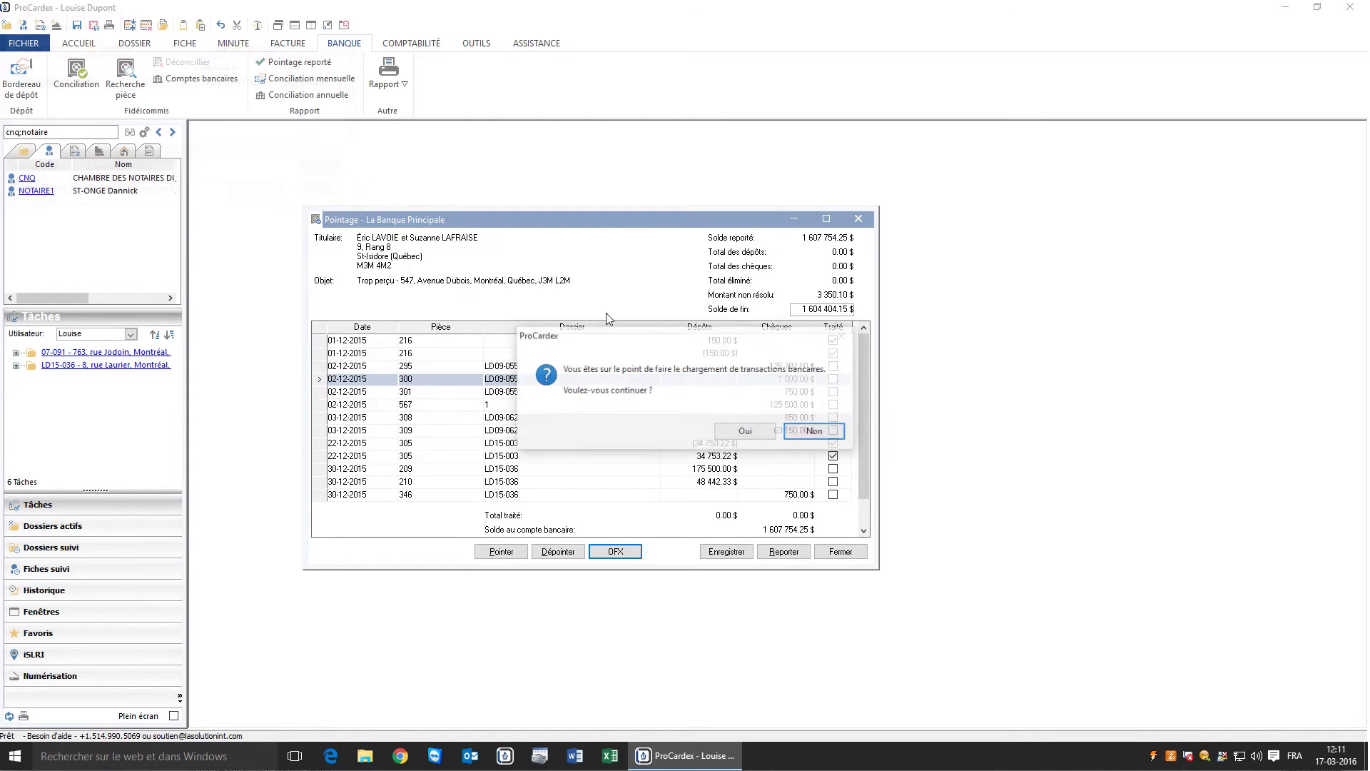
click(746, 431)
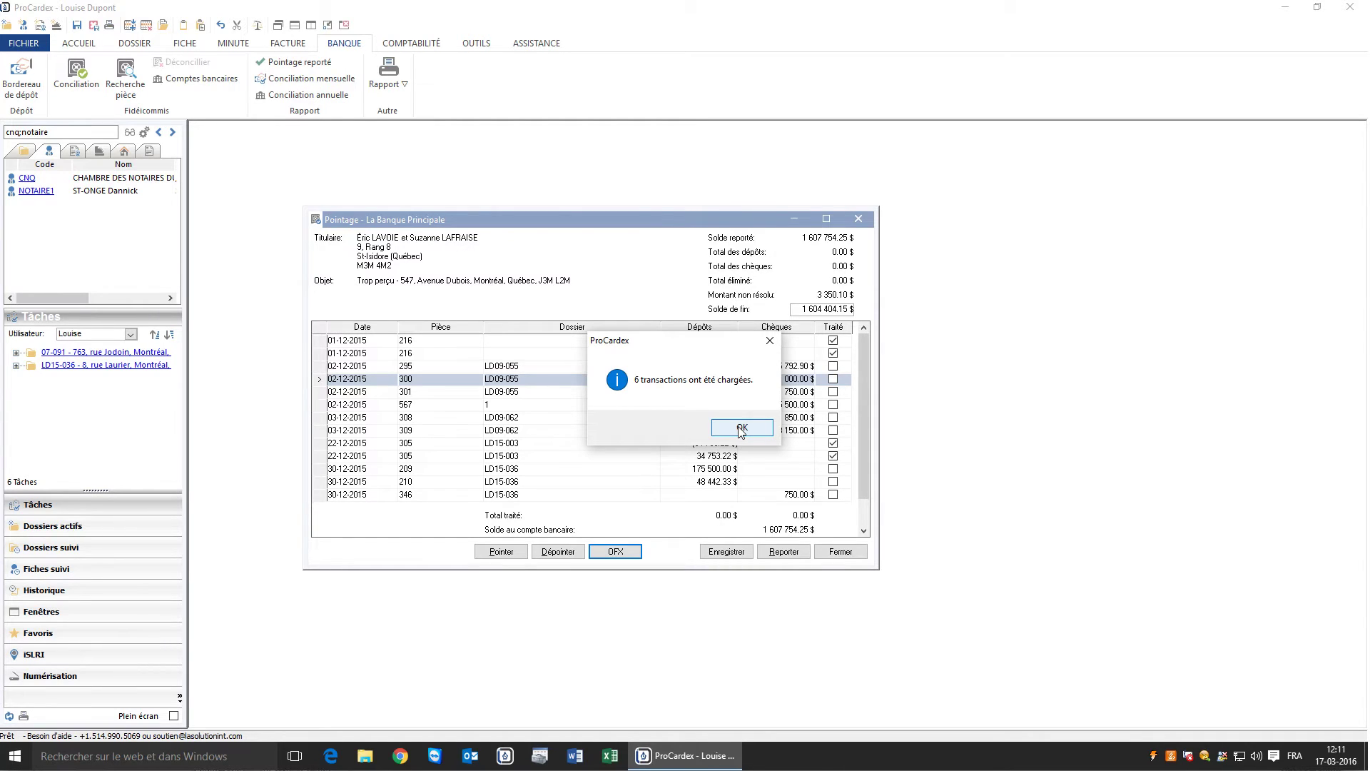
click(742, 428)
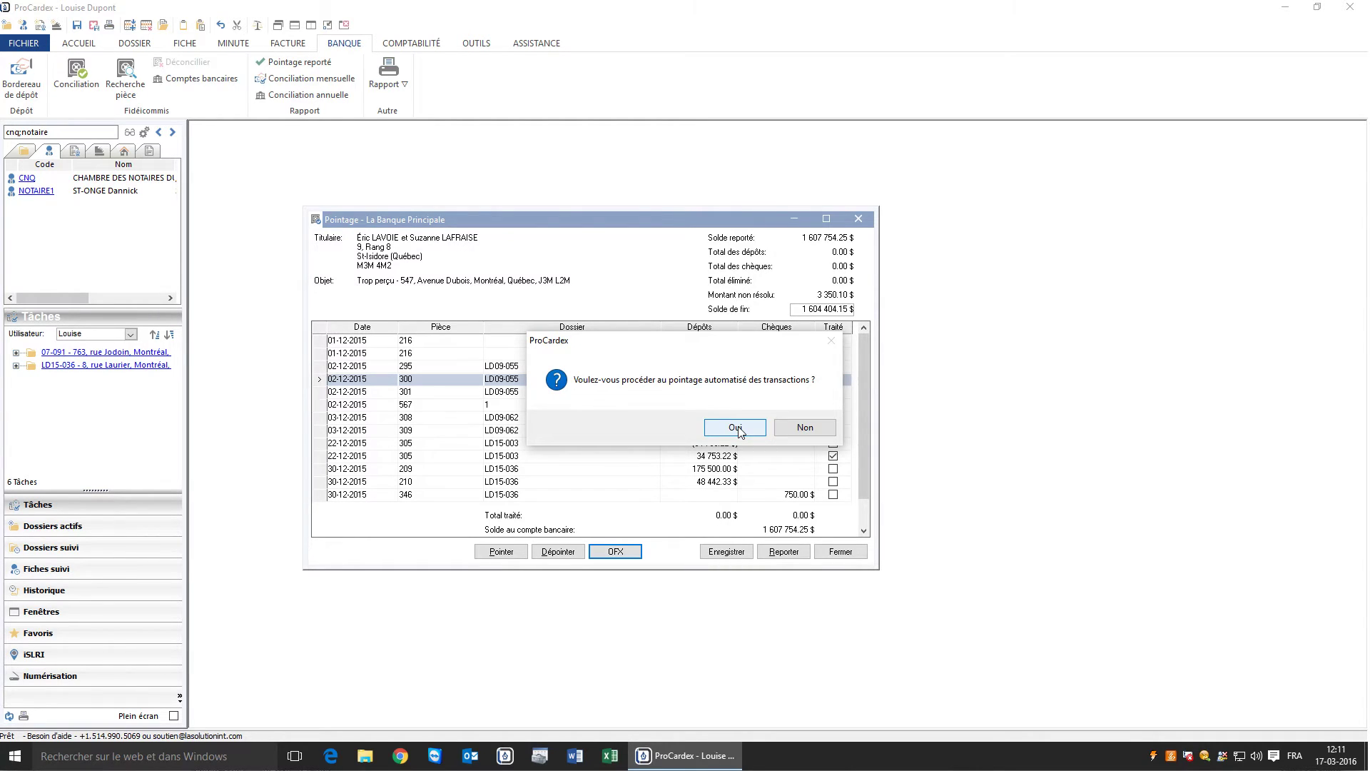
Run the automated matching of the bank transactions and examine the resolution actions offered for the cheque 300 conflict
click(736, 427)
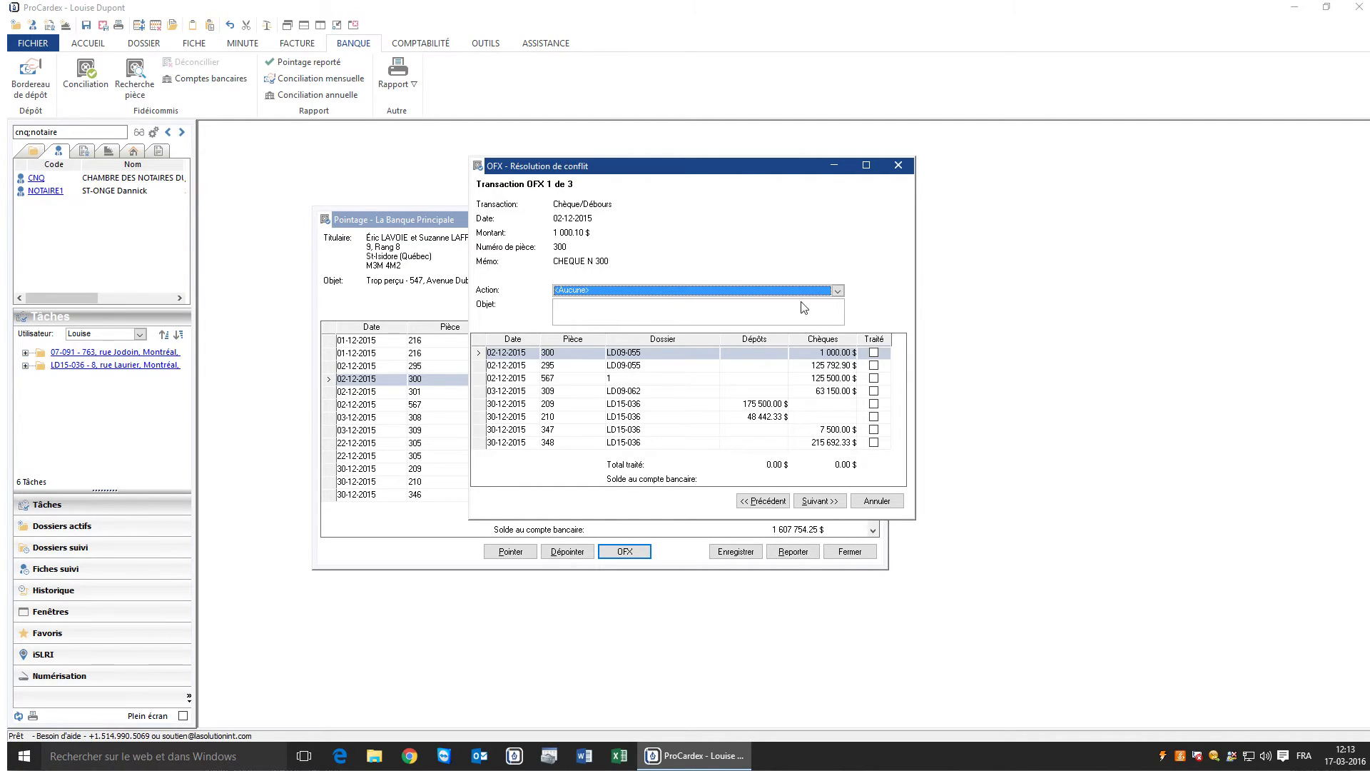
click(838, 290)
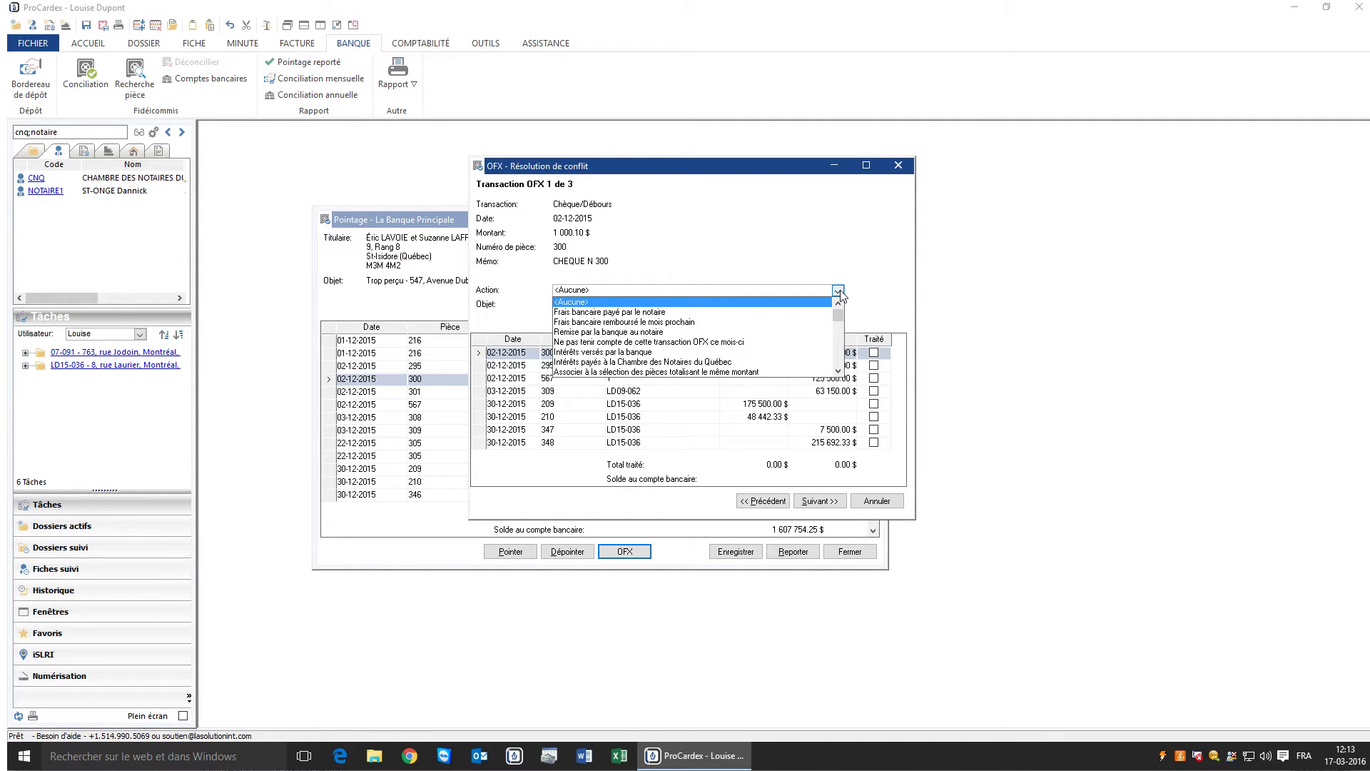
key(Down)
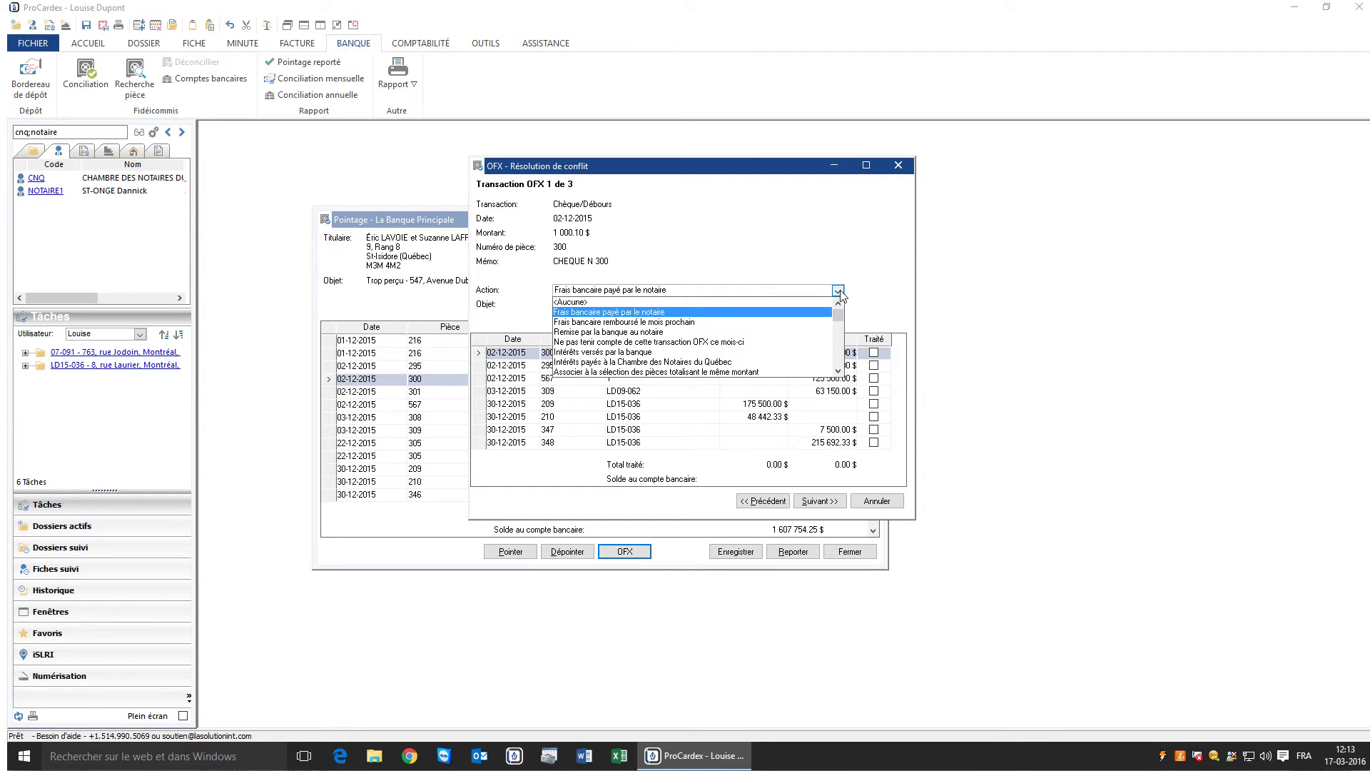
key(Down)
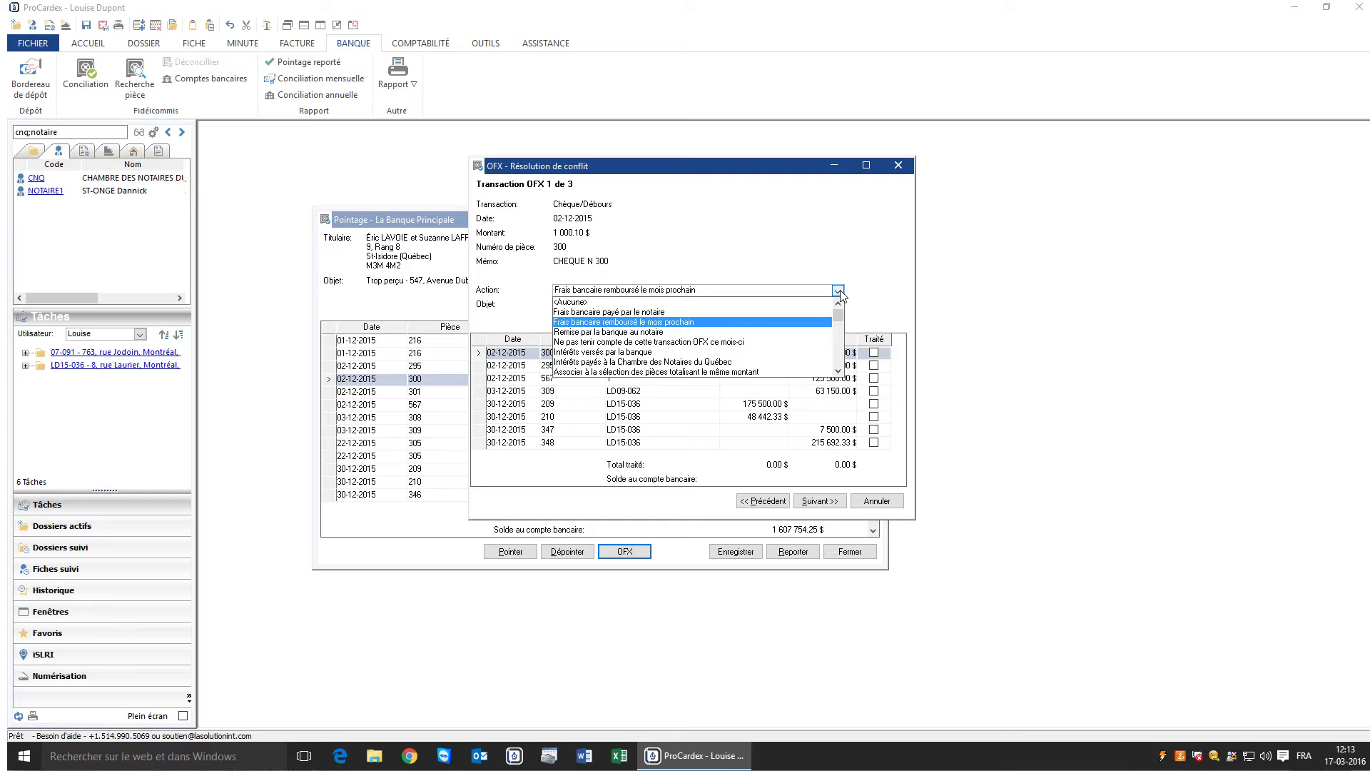
key(Down)
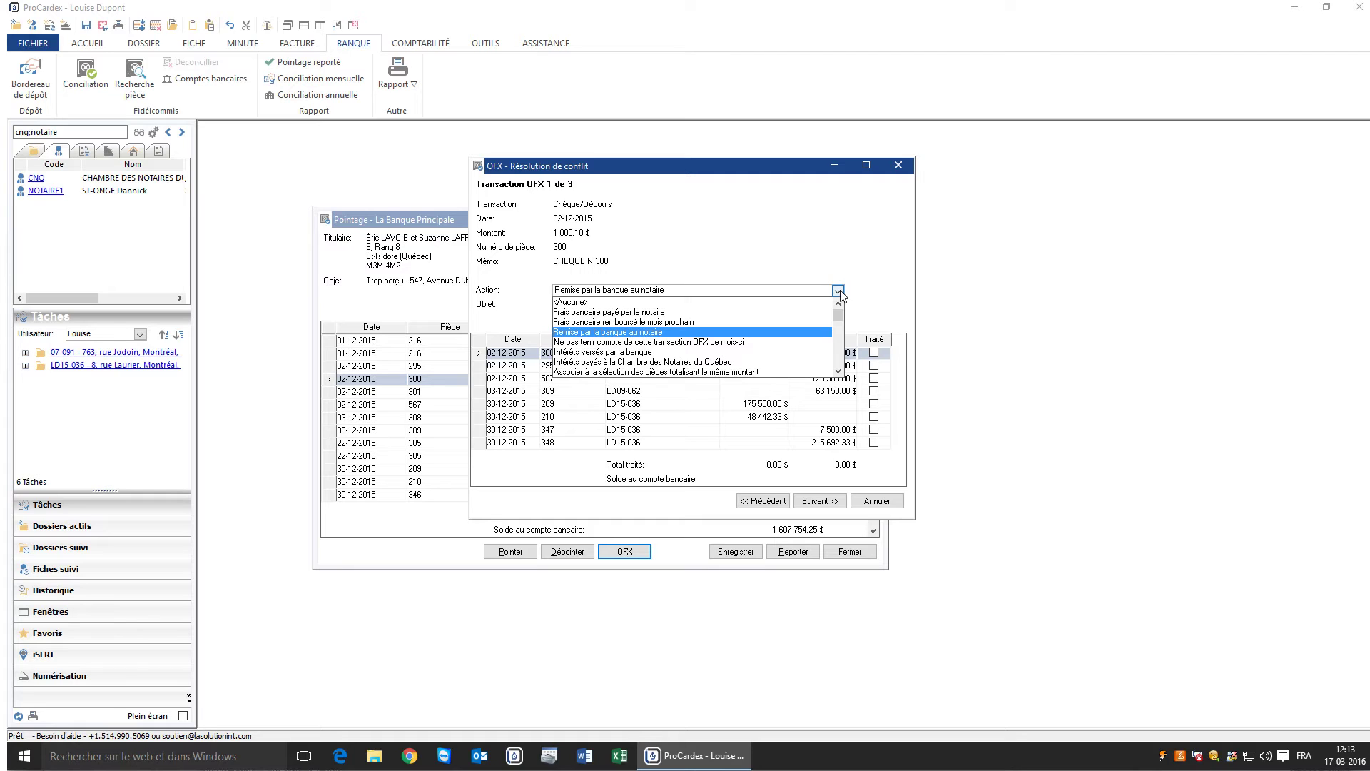
key(Down)
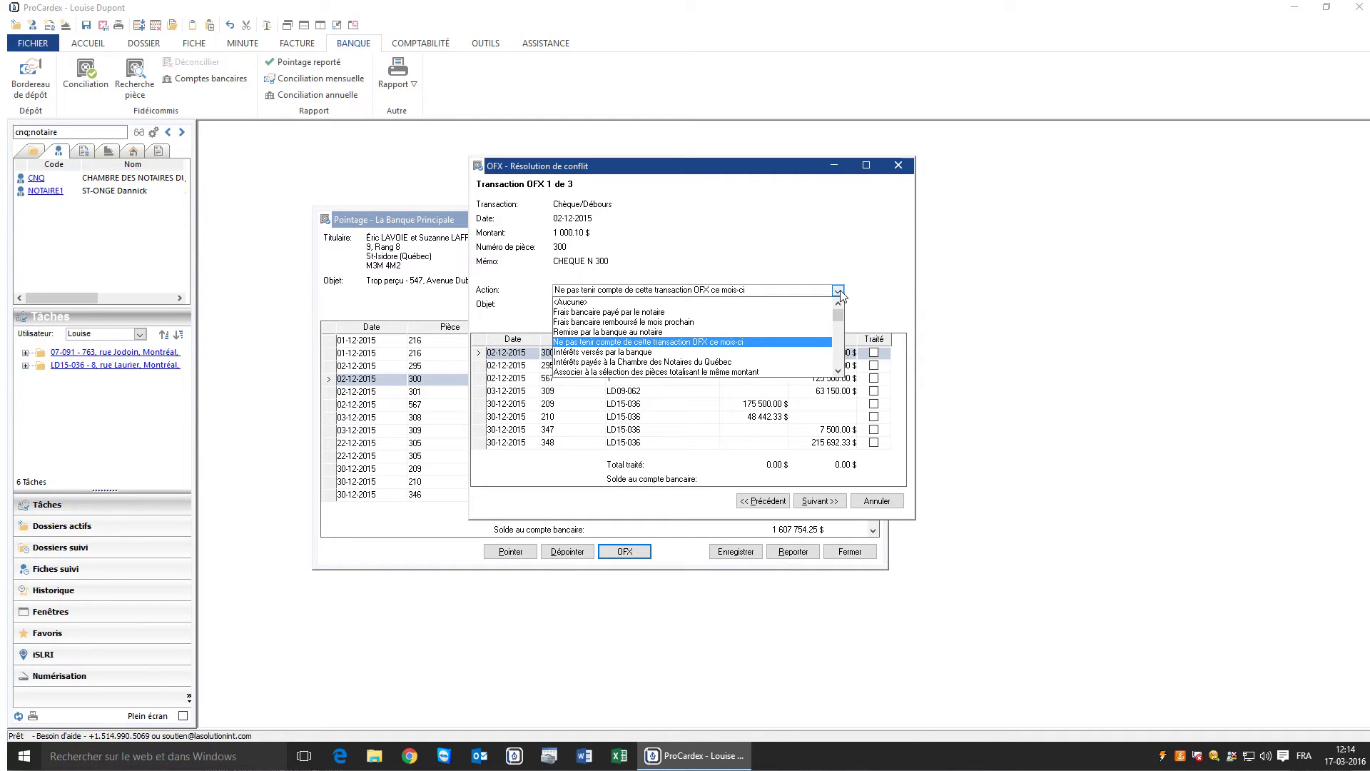
key(Down)
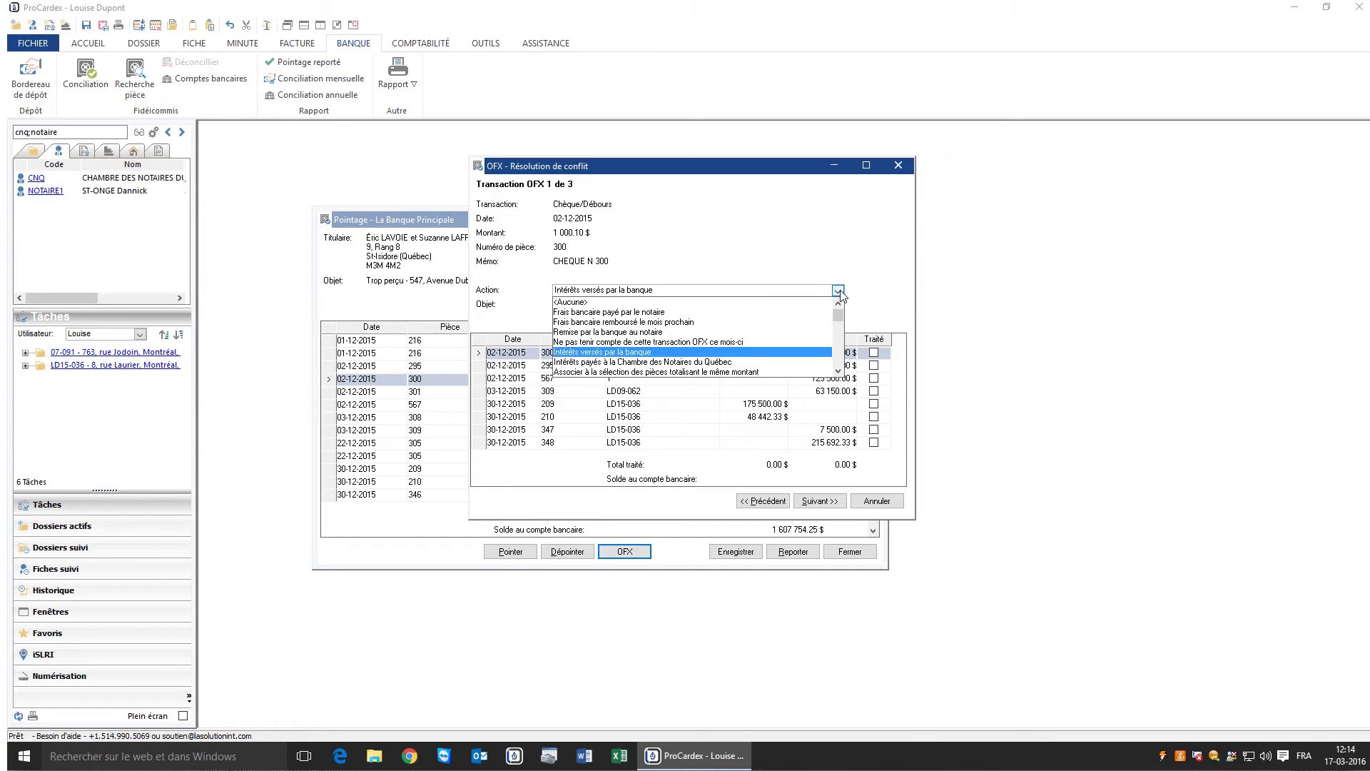
key(Down)
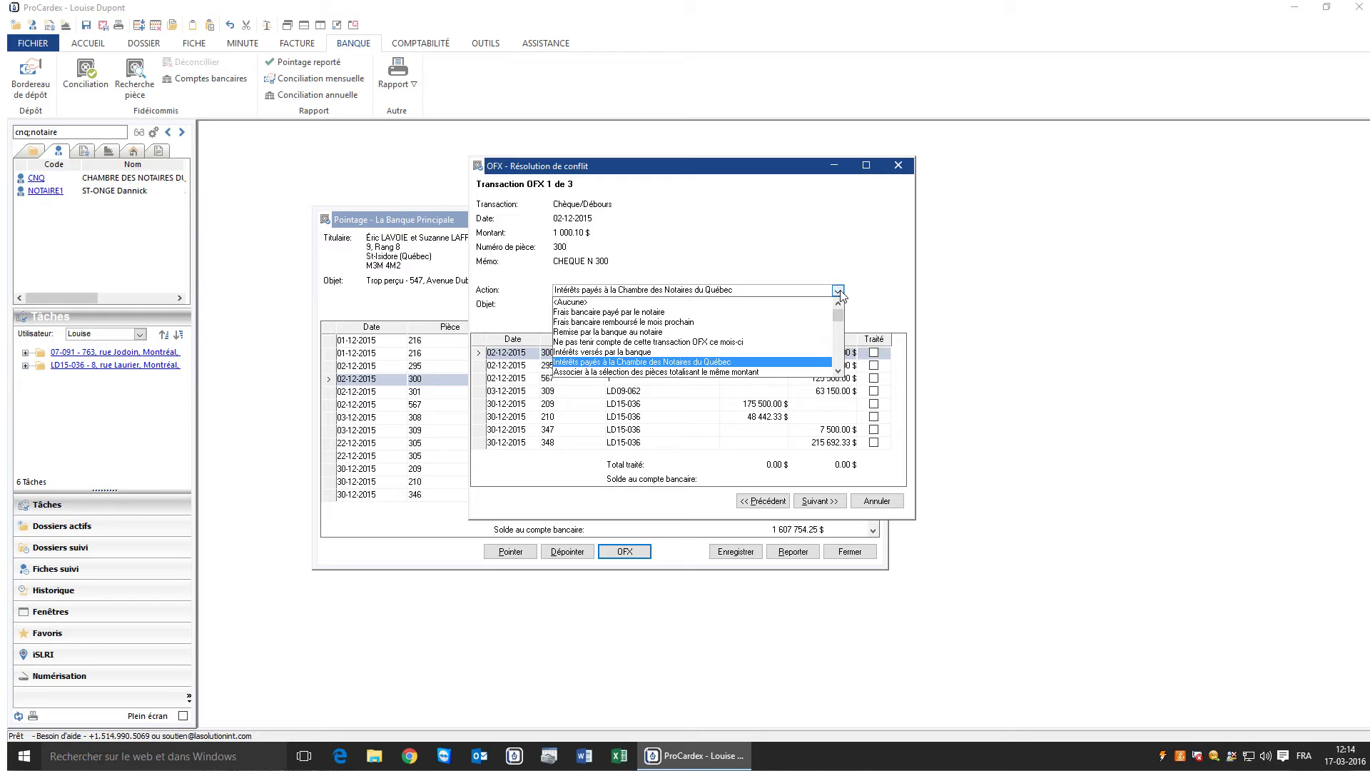
key(Down)
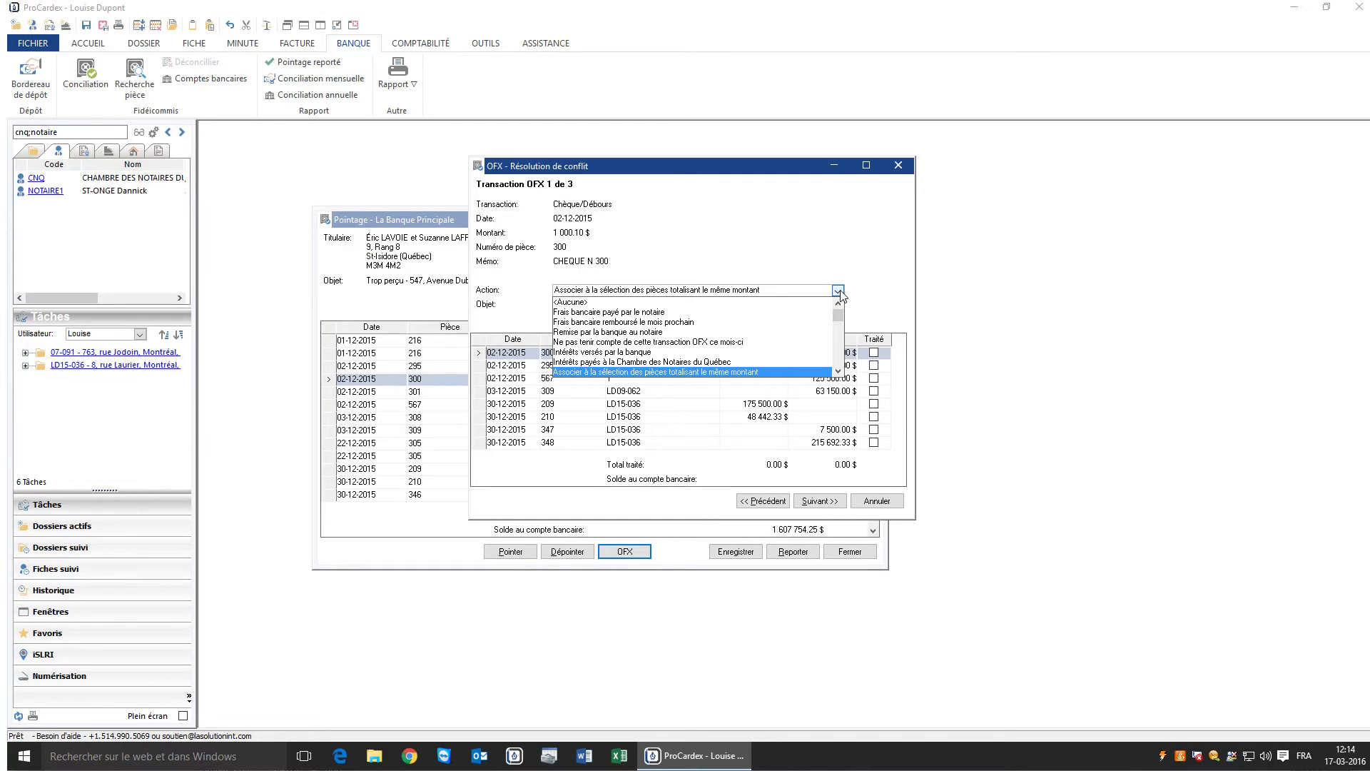
key(Down)
key(Down)
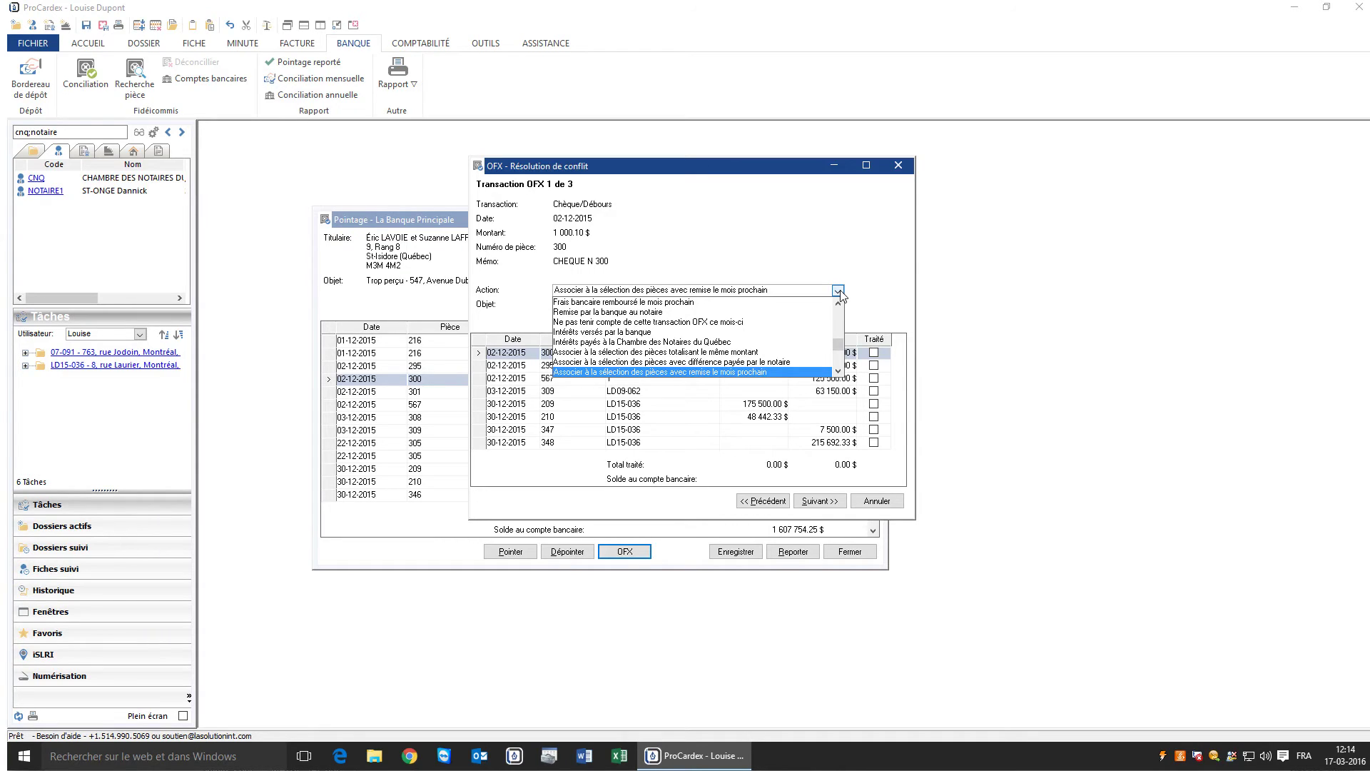
key(Down)
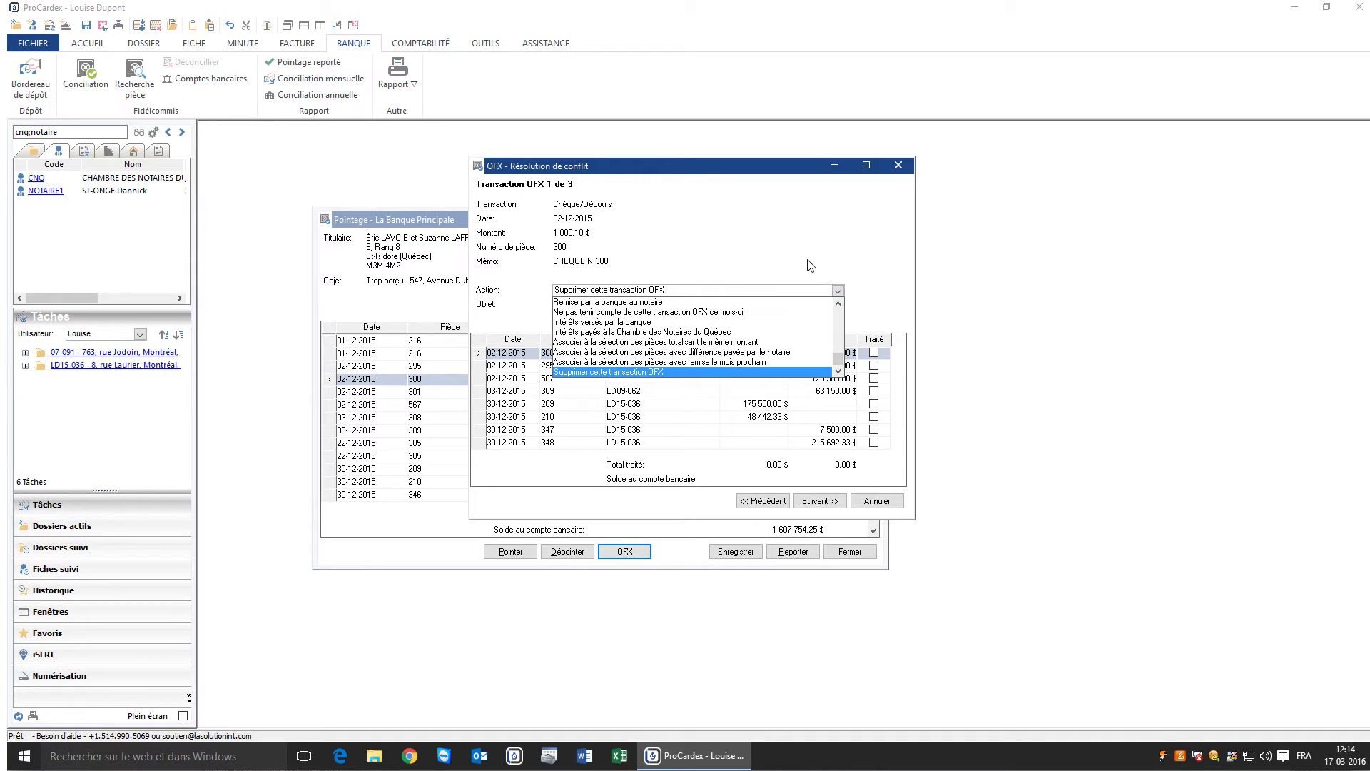
click(791, 239)
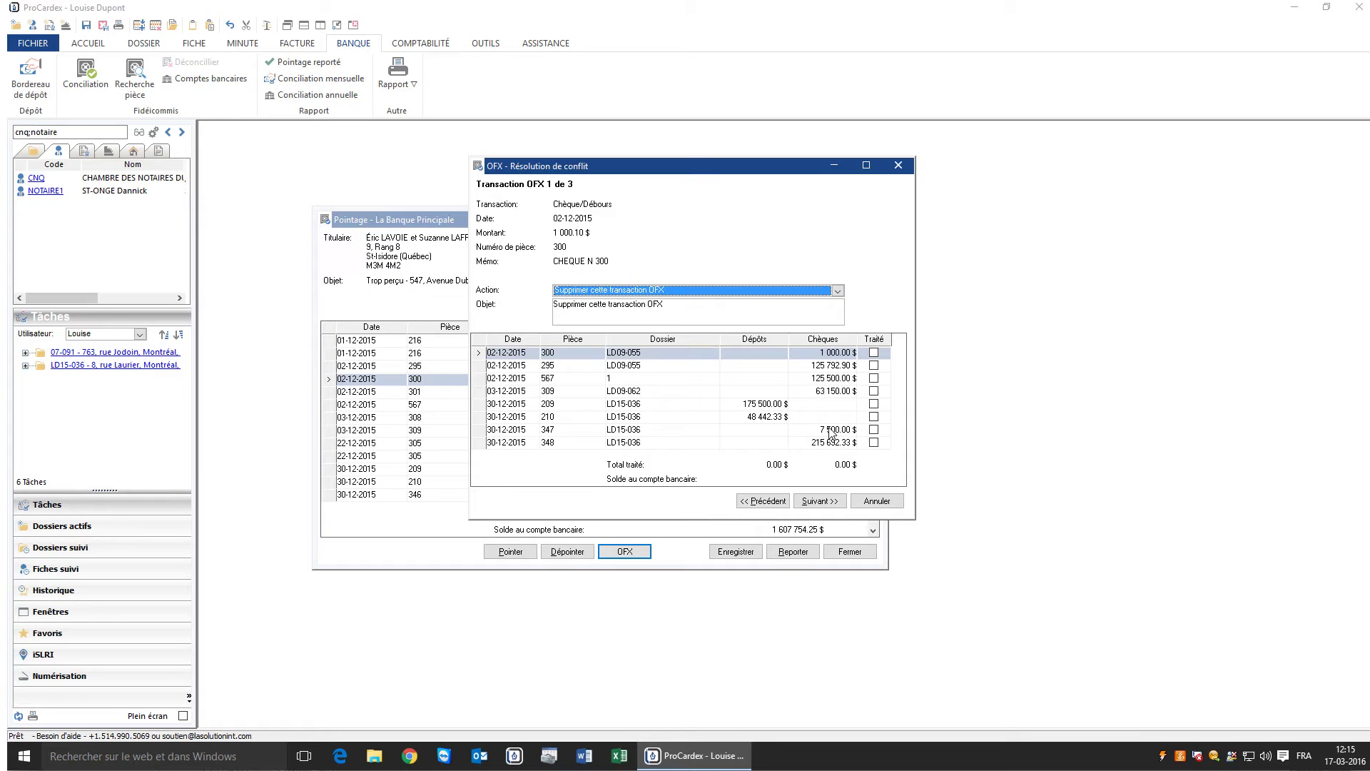
Resolve the cheque 300 conflict by matching item 300 with "Associer à la sélection des pièces avec différence payée par le notaire", accepting the 0.10 $ disbursement
click(867, 353)
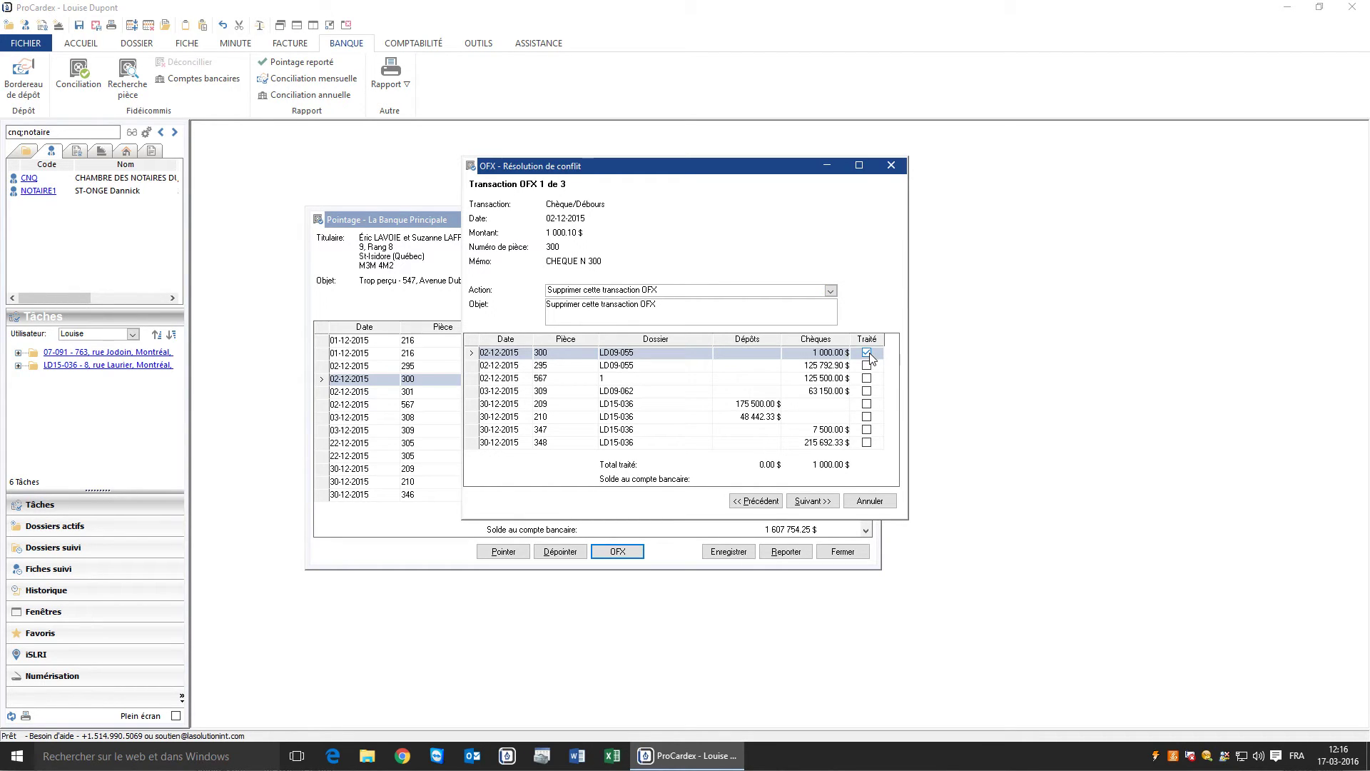
click(830, 292)
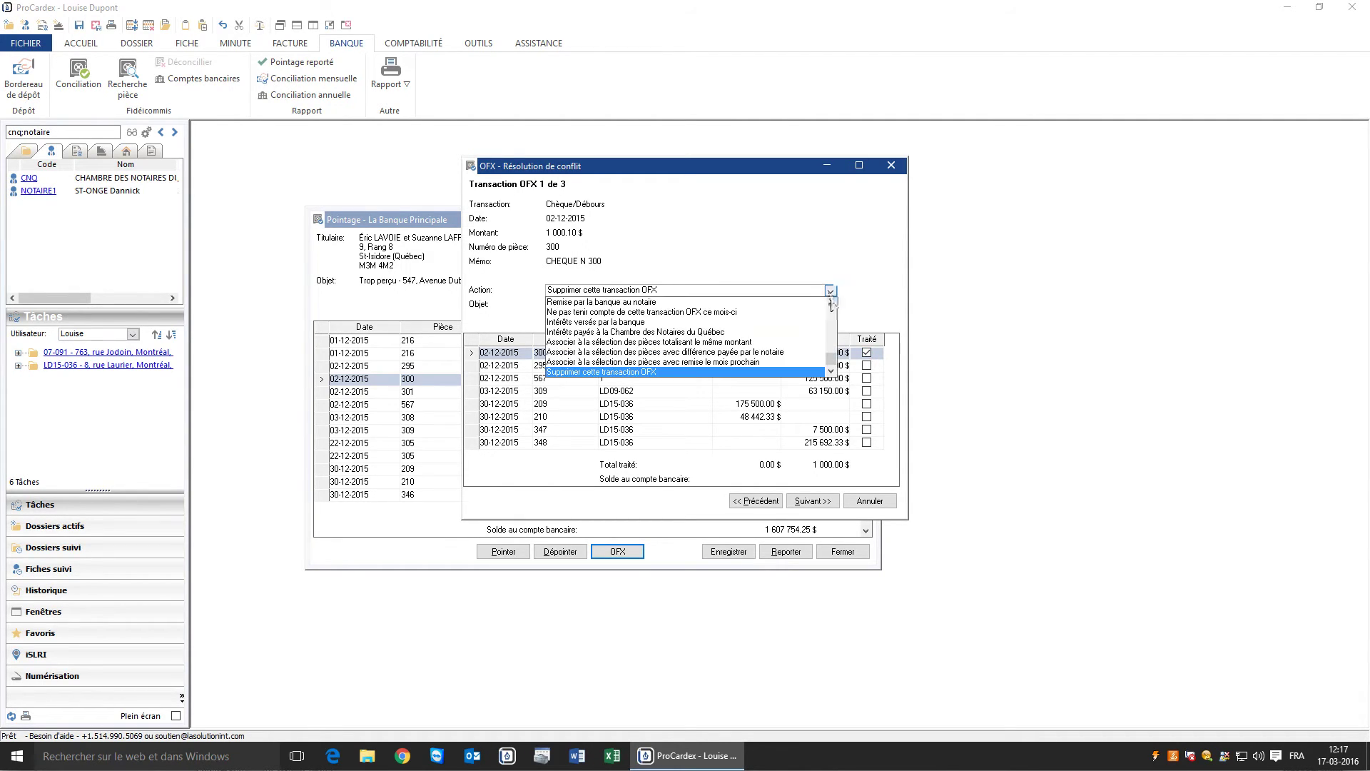
click(748, 352)
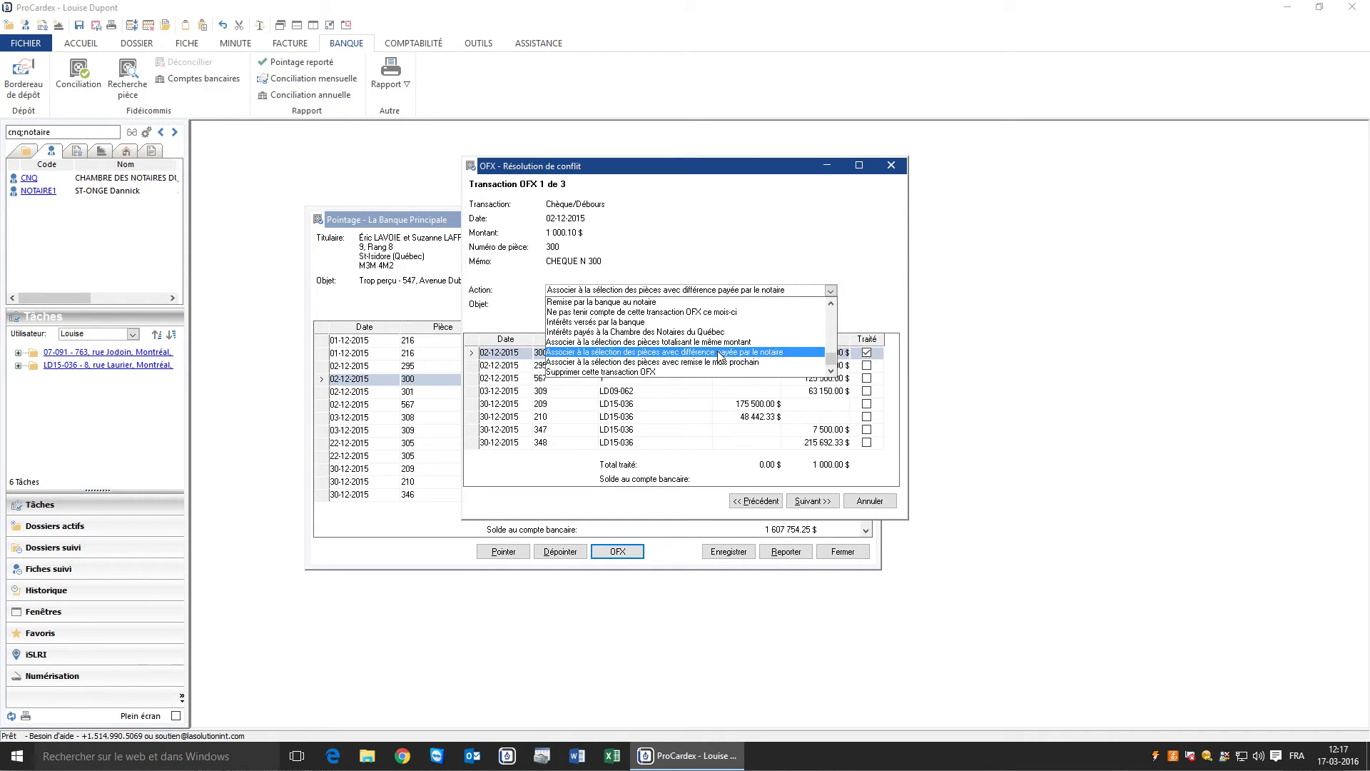
click(719, 355)
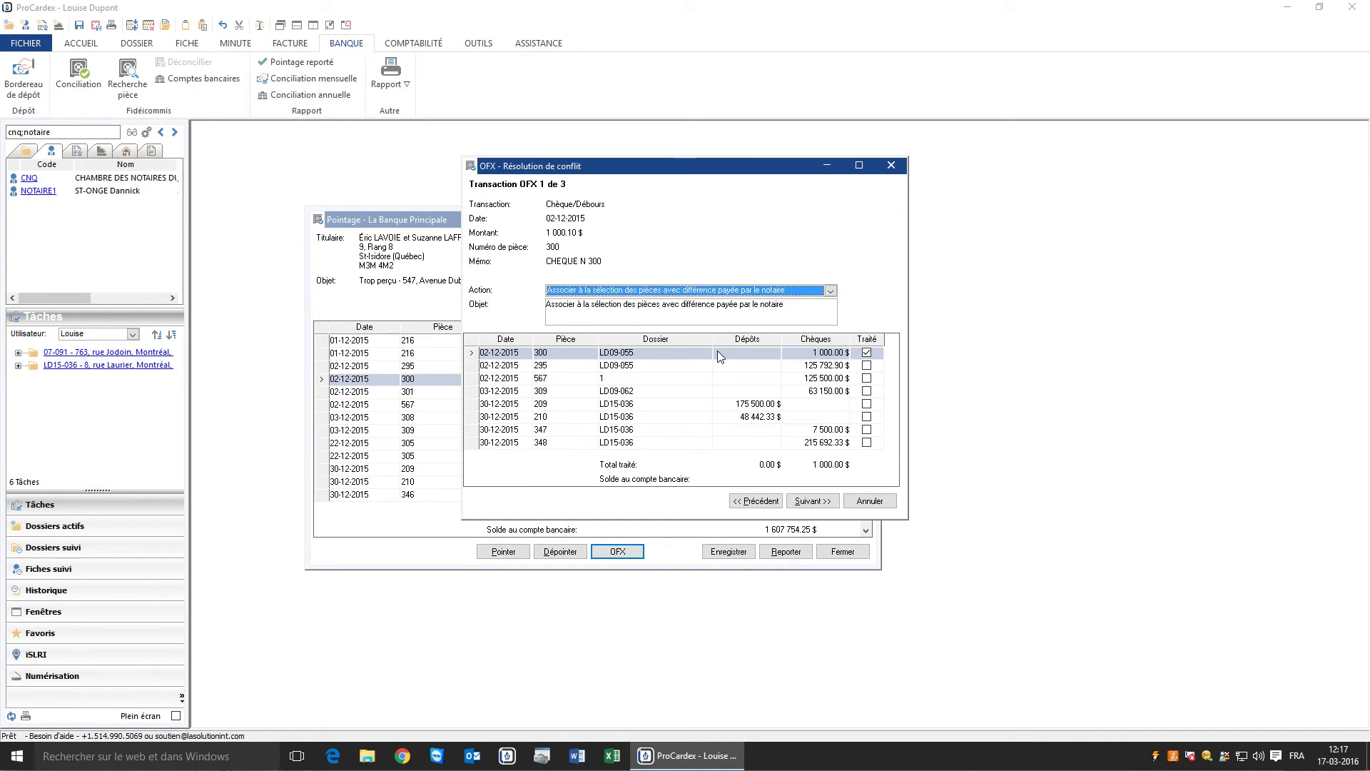
click(815, 499)
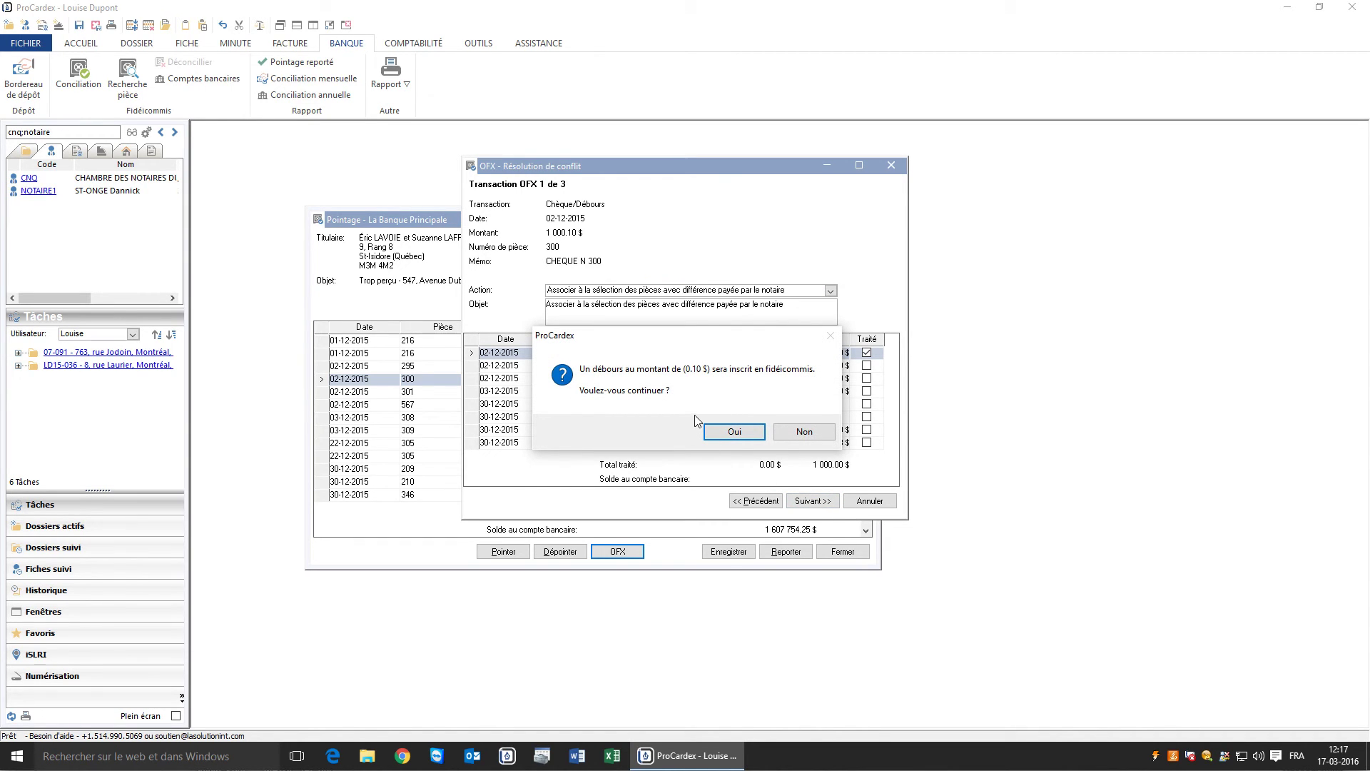
click(732, 433)
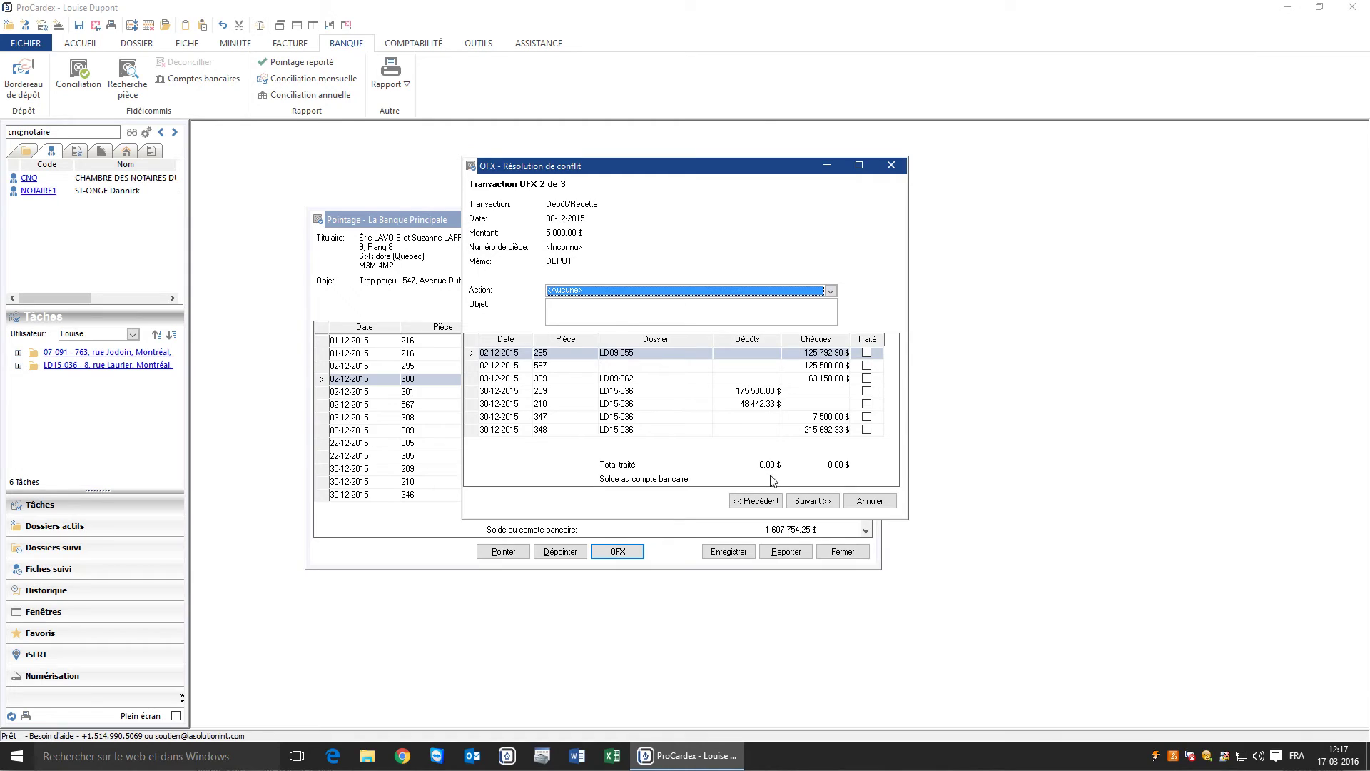
Resolve the 5 000.00 $ deposit as "Remise par la banque au notaire" with the object "Correction d'un dépôt par erreur", and copy that text
click(810, 502)
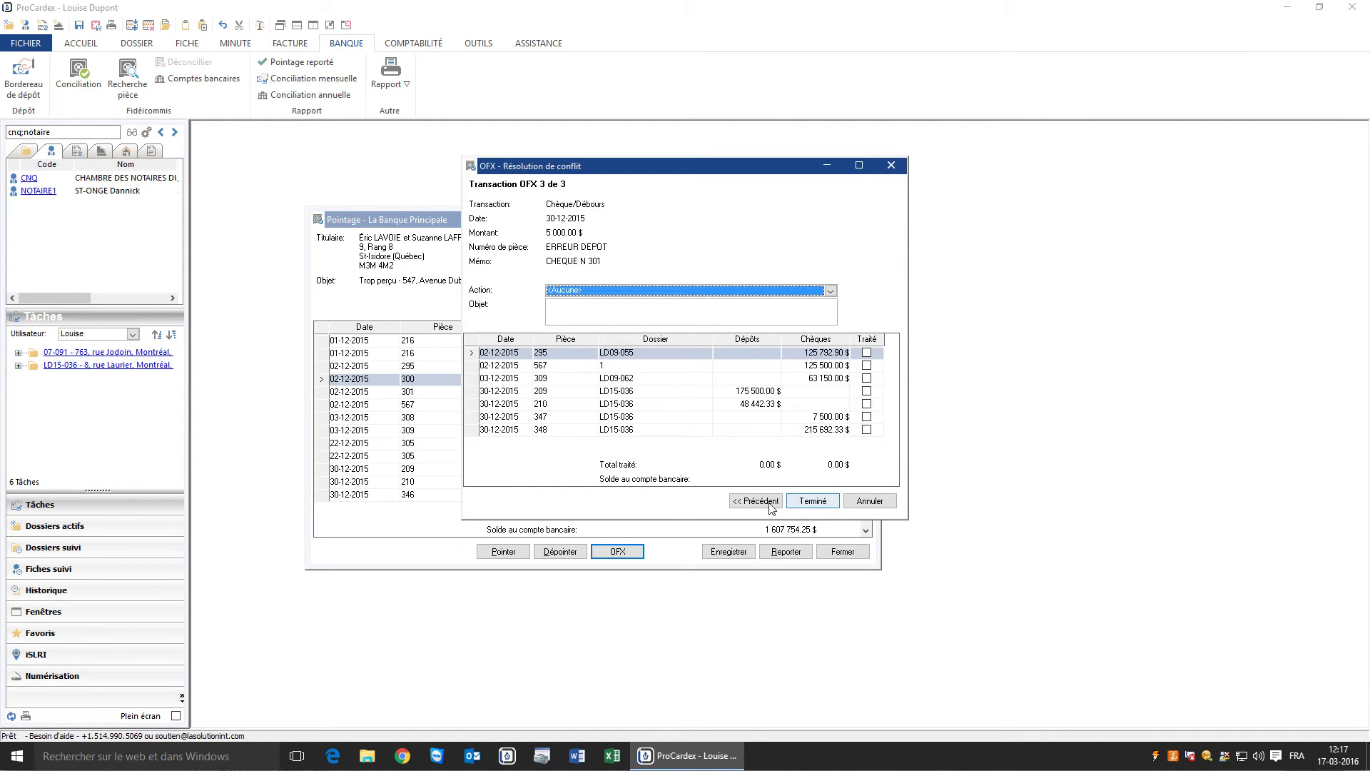
click(772, 504)
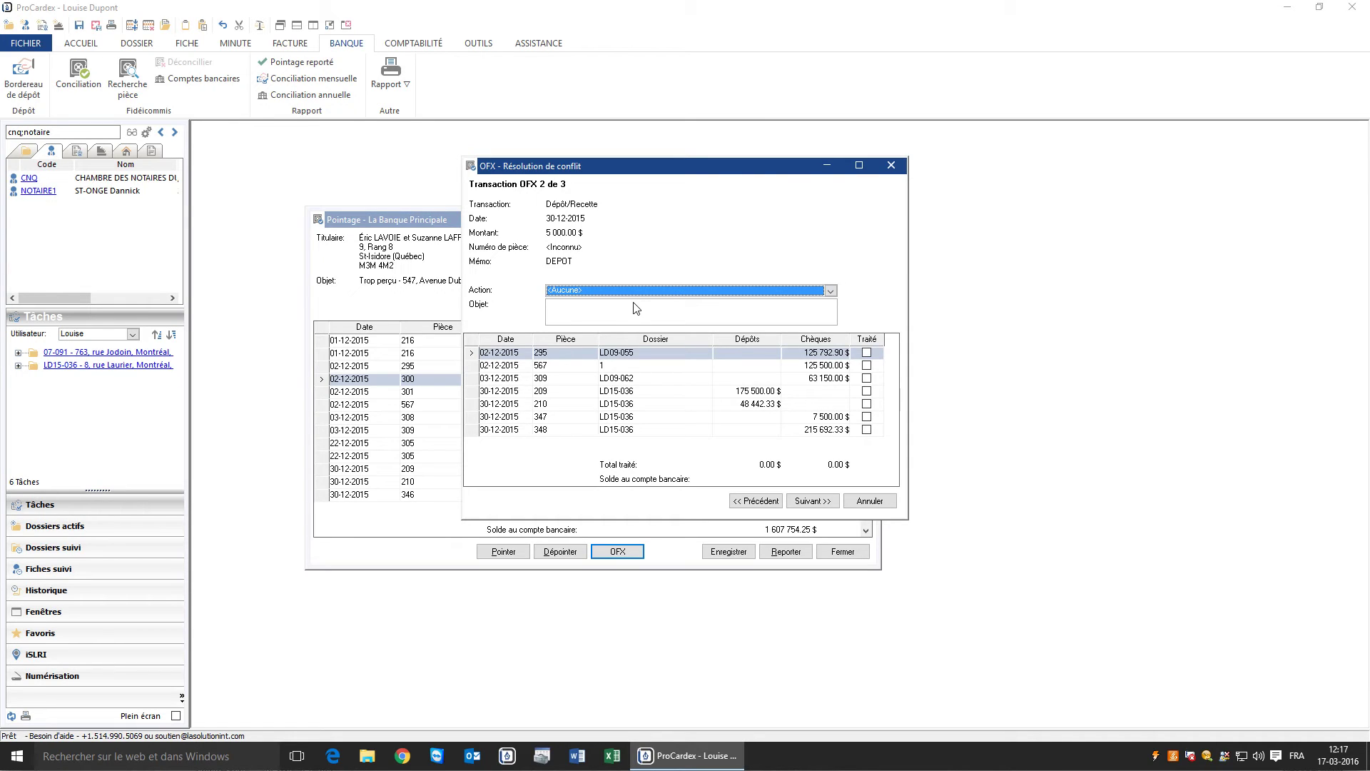
click(830, 290)
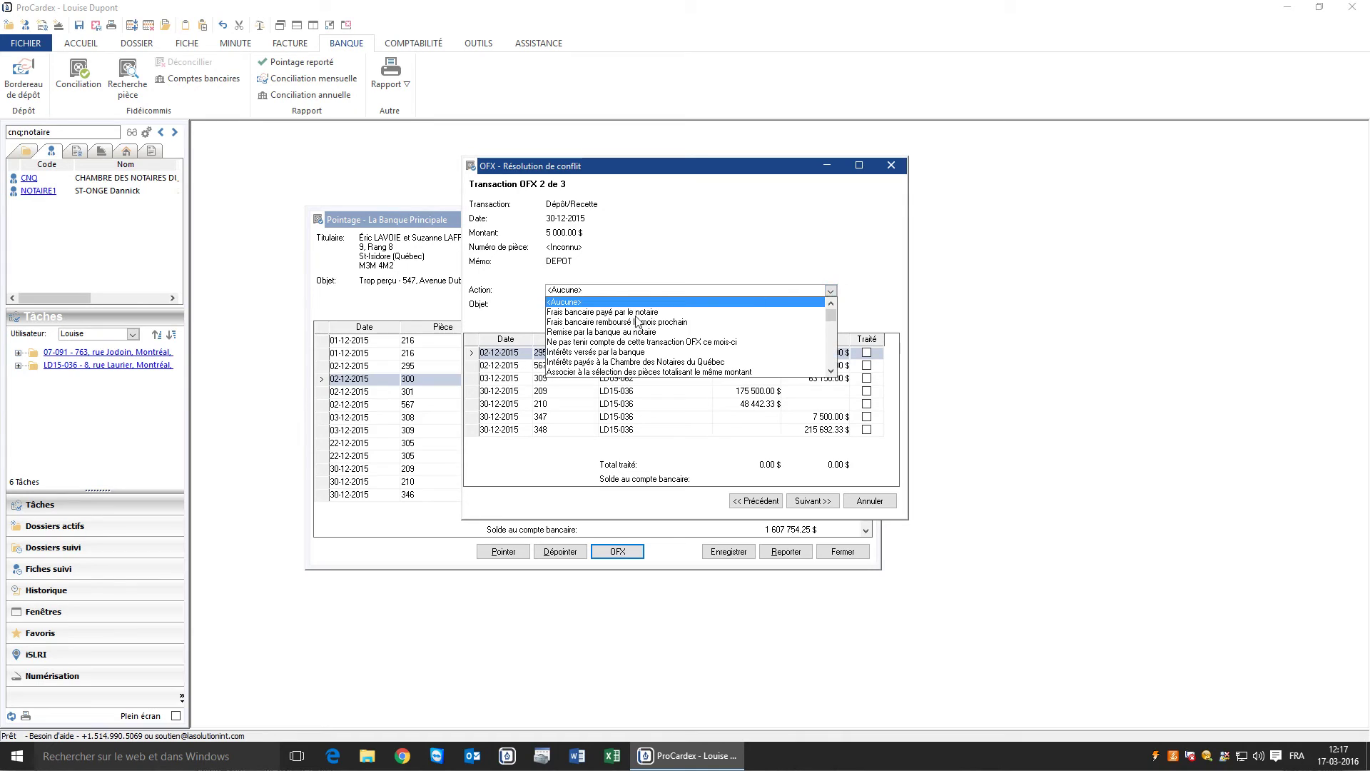
click(587, 332)
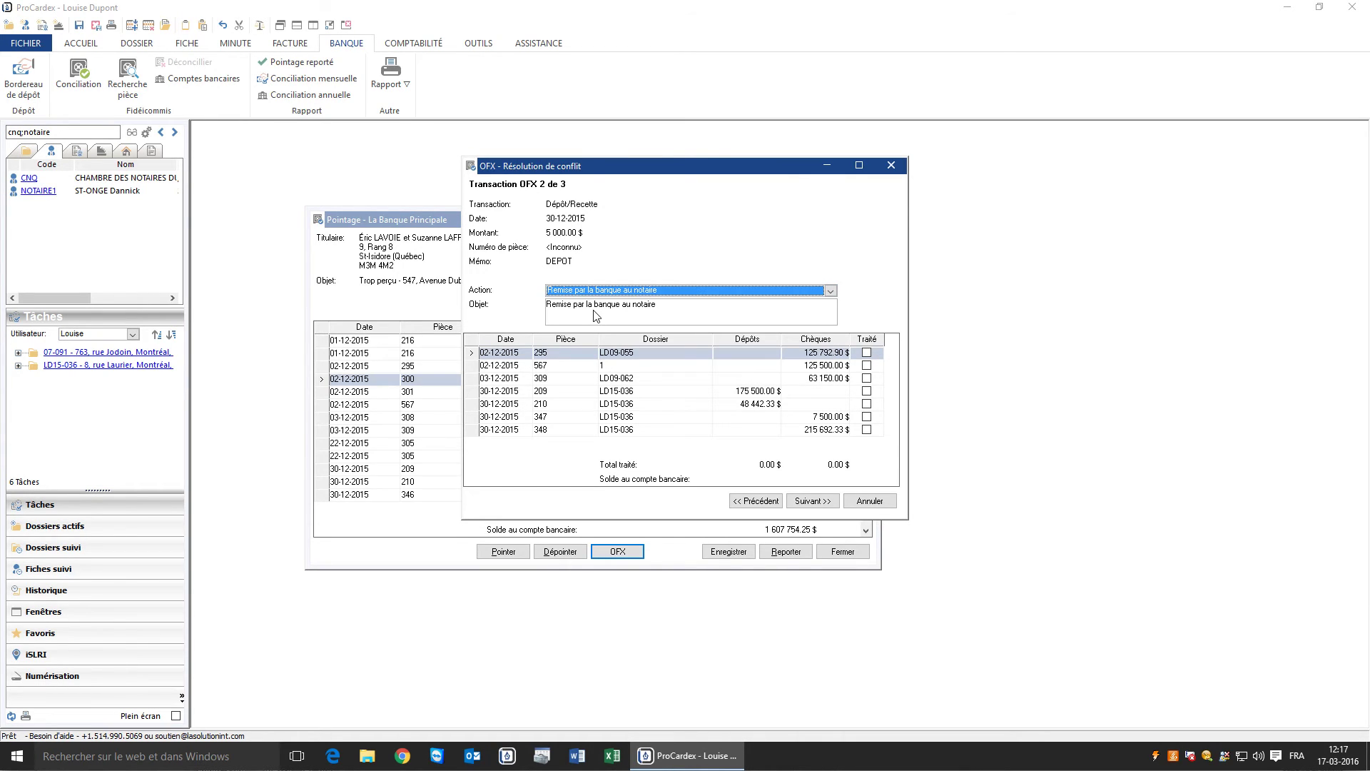
key(Tab)
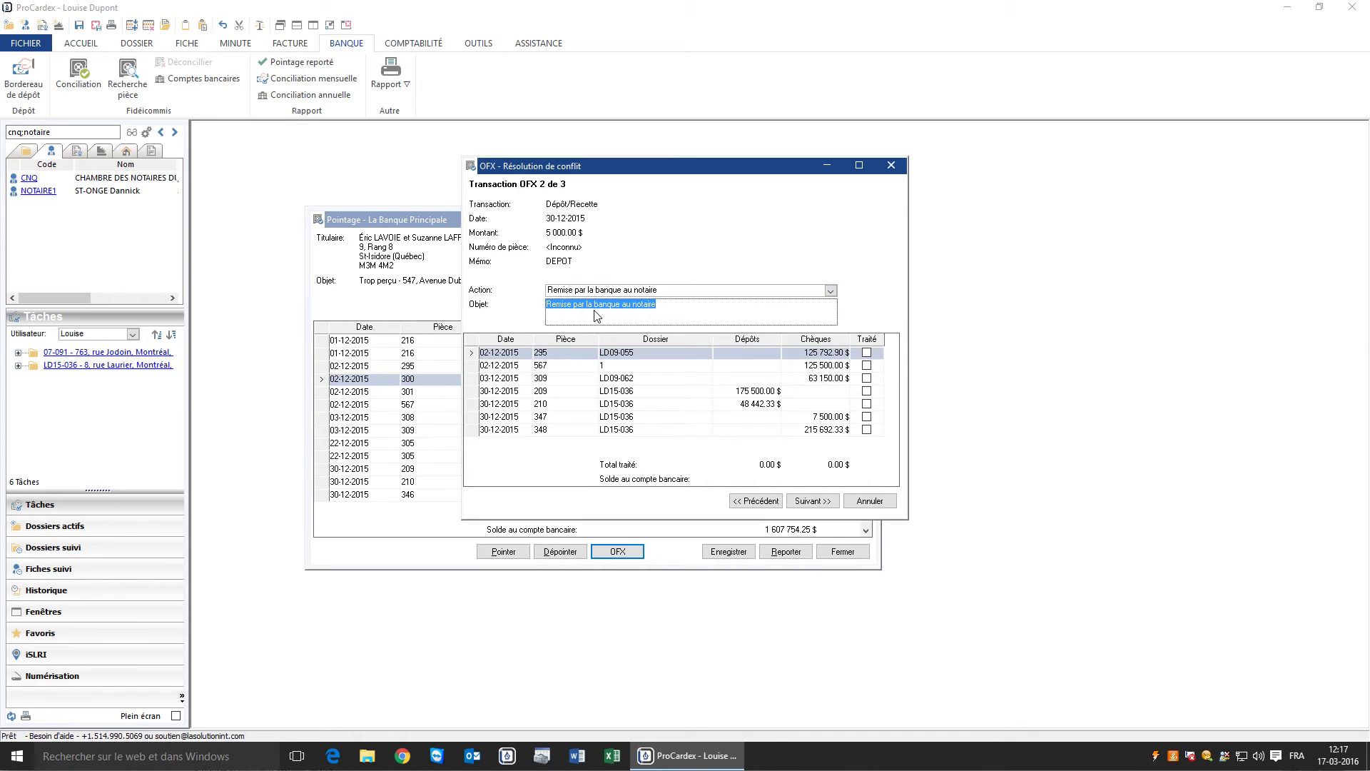
text(Correction d'un dépôt par erreur)
drag(652, 304, 540, 307)
key(ctrl+c)
click(813, 500)
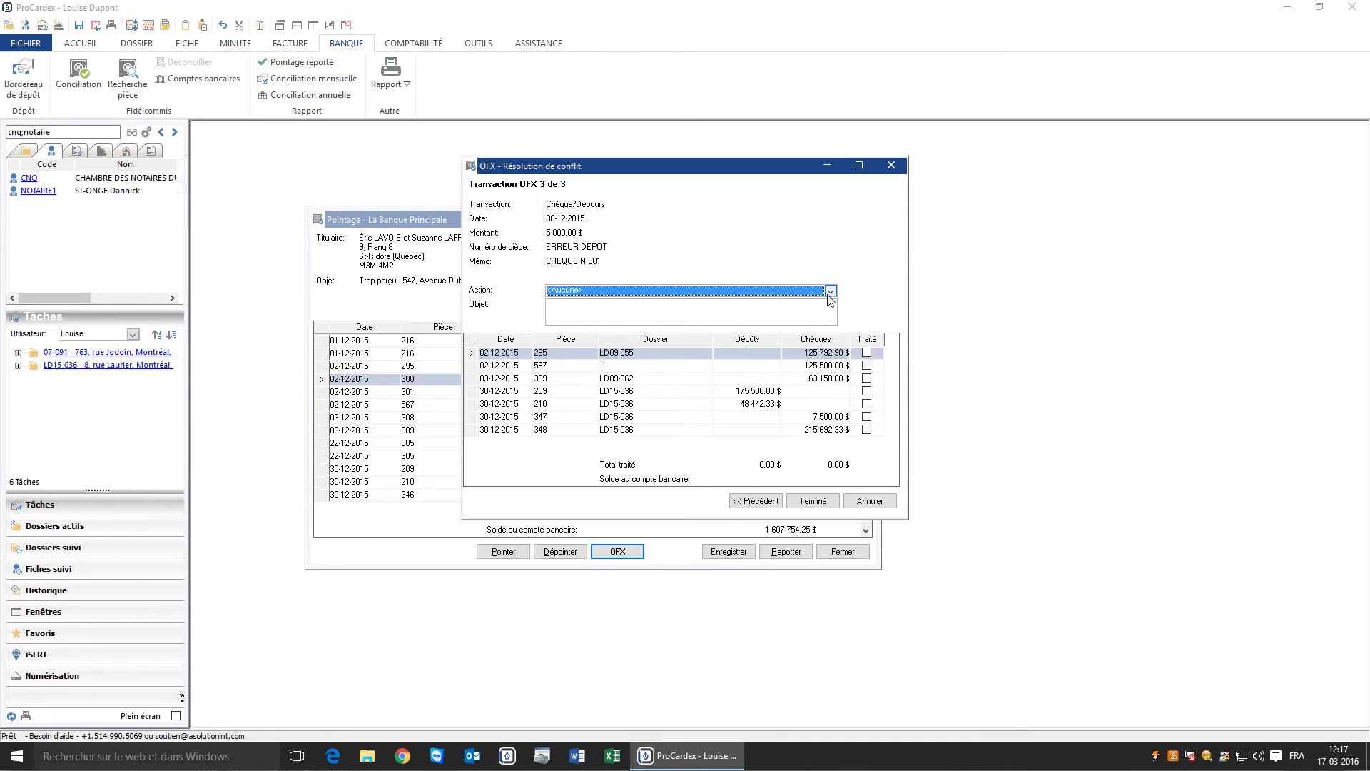
Resolve the 5 000.00 $ disbursement as "Frais bancaire payé par le notaire", object "Correction d'un retrait par erreur", and finish with records NOTAIRE1 and CNQ
click(830, 291)
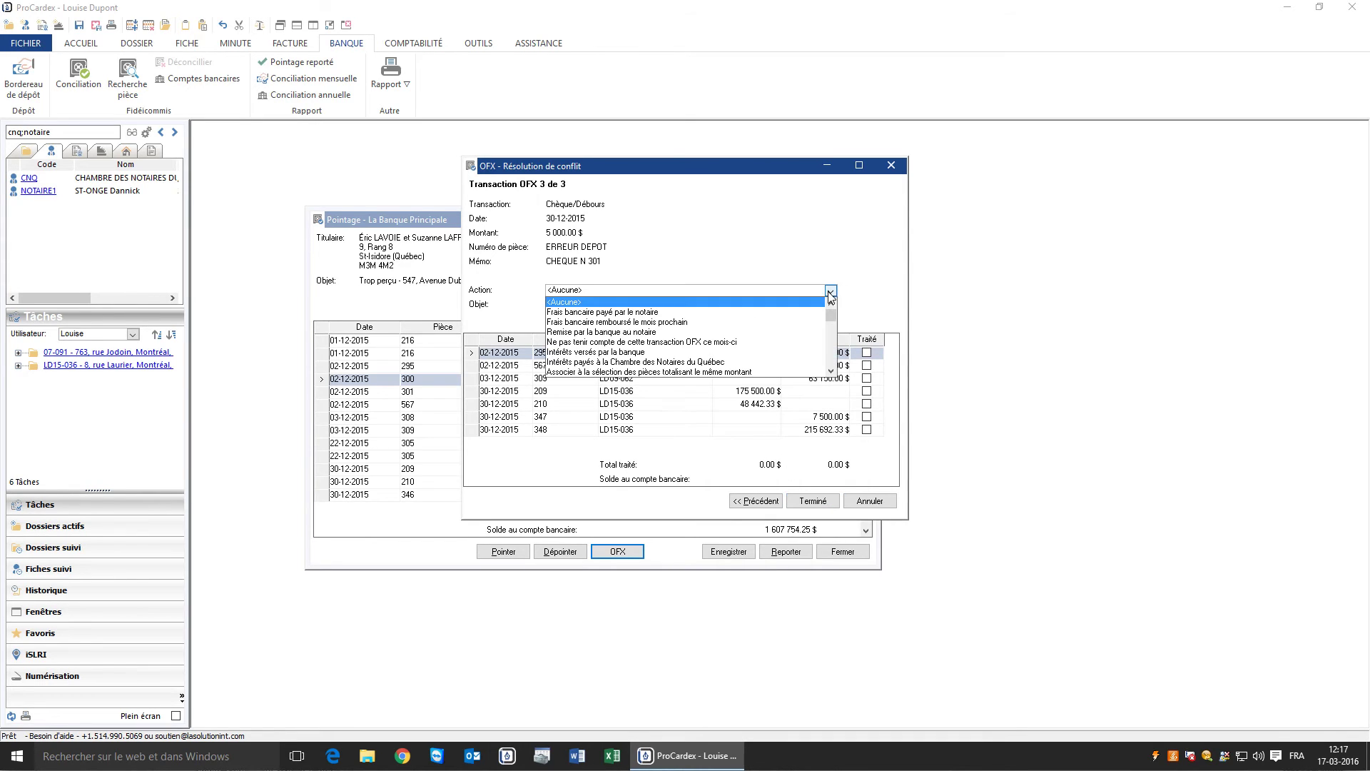
click(624, 311)
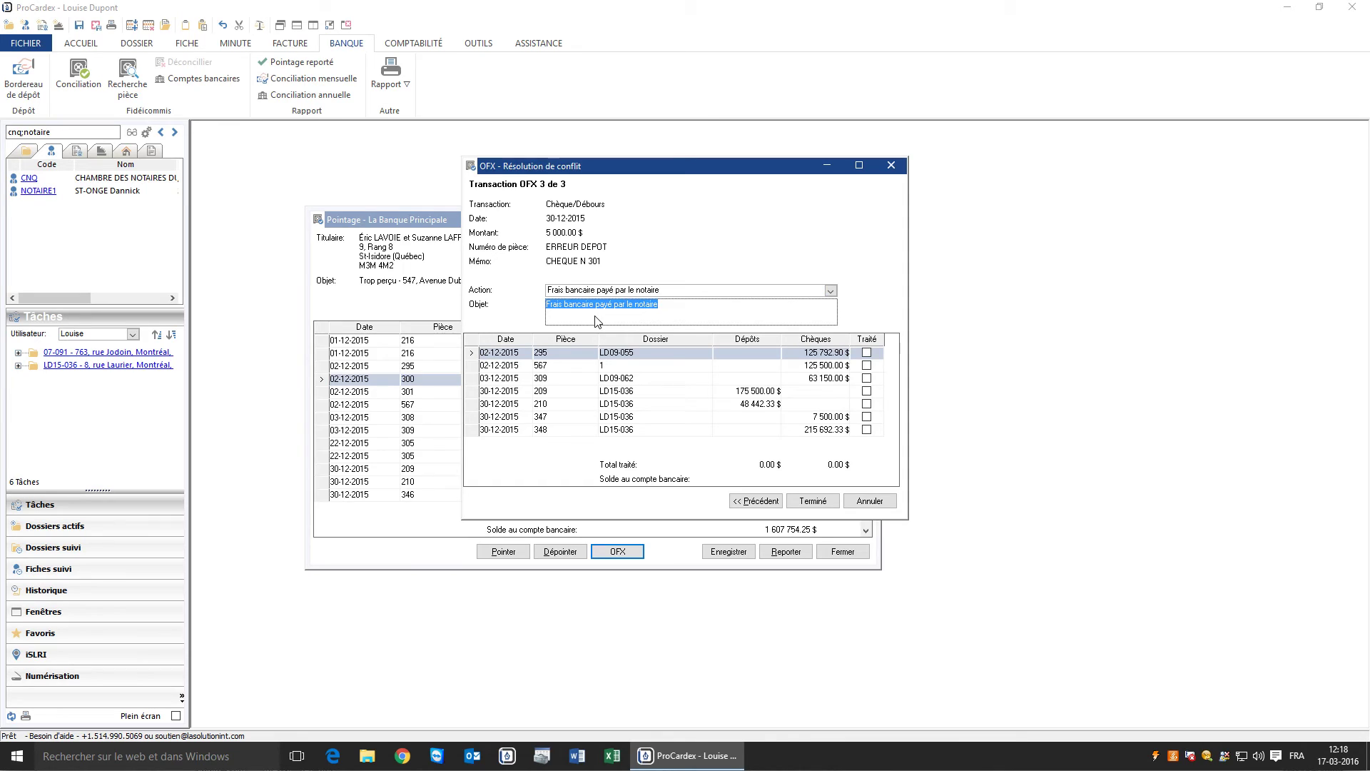
key(ctrl+v)
double_click(615, 305)
text(retrait)
key(BackSpace)
click(813, 502)
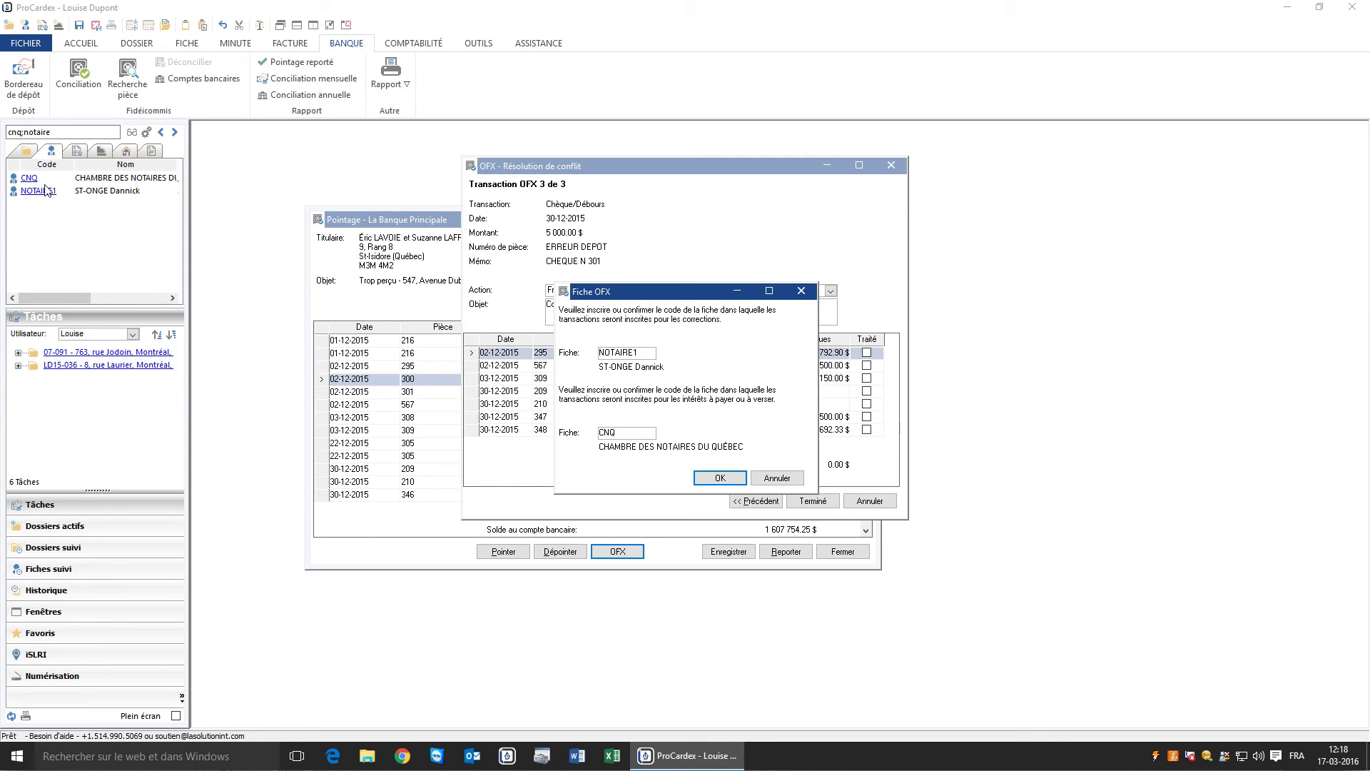
click(720, 477)
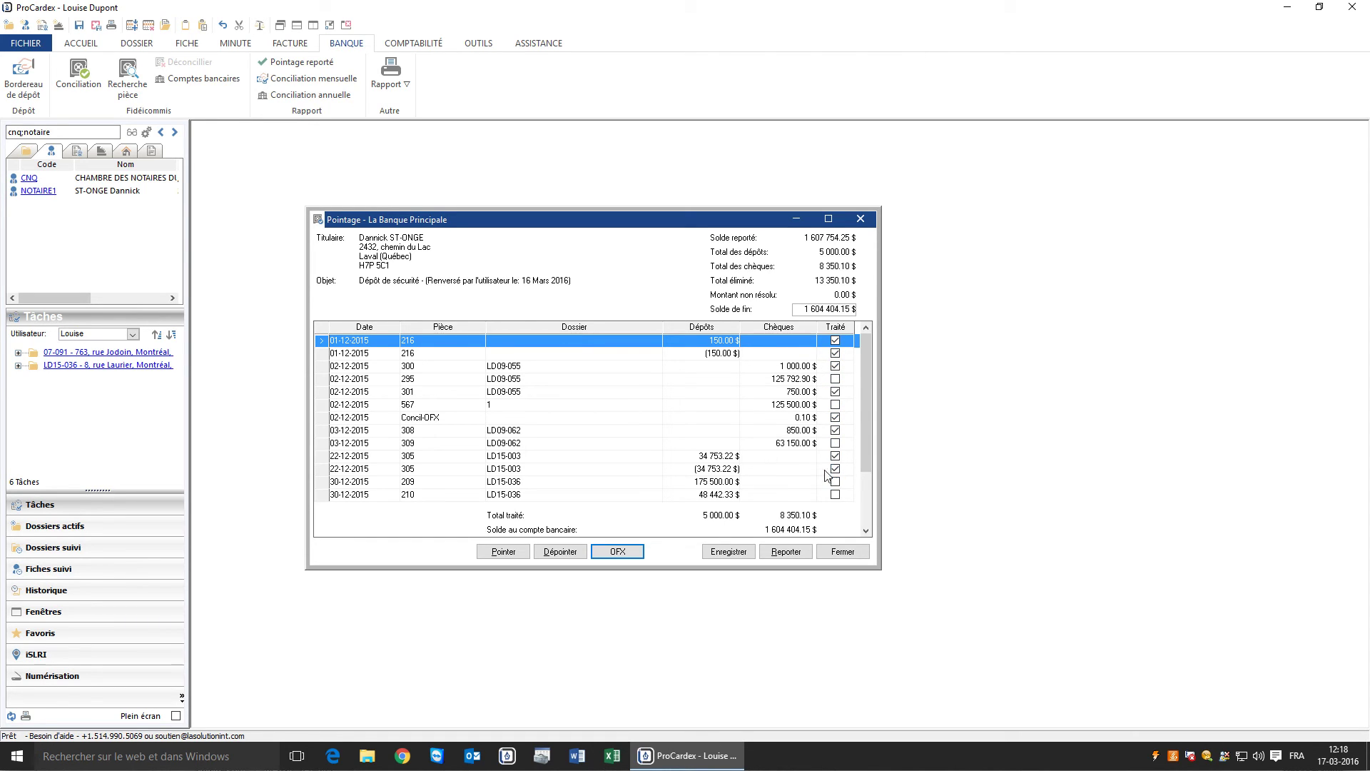
Check the Concil-OFX entry in the reconciliation and the trust transactions in the NOTAIRE1 record
click(631, 420)
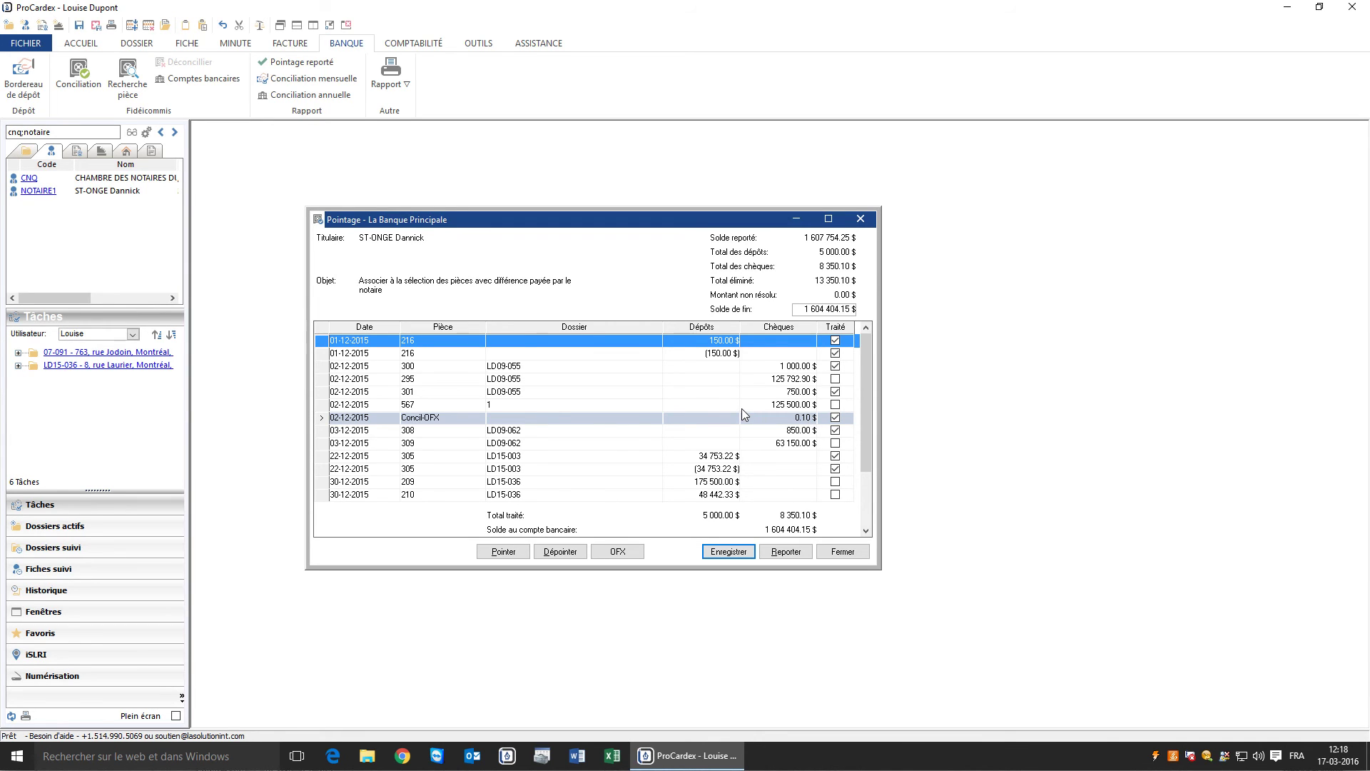
click(37, 191)
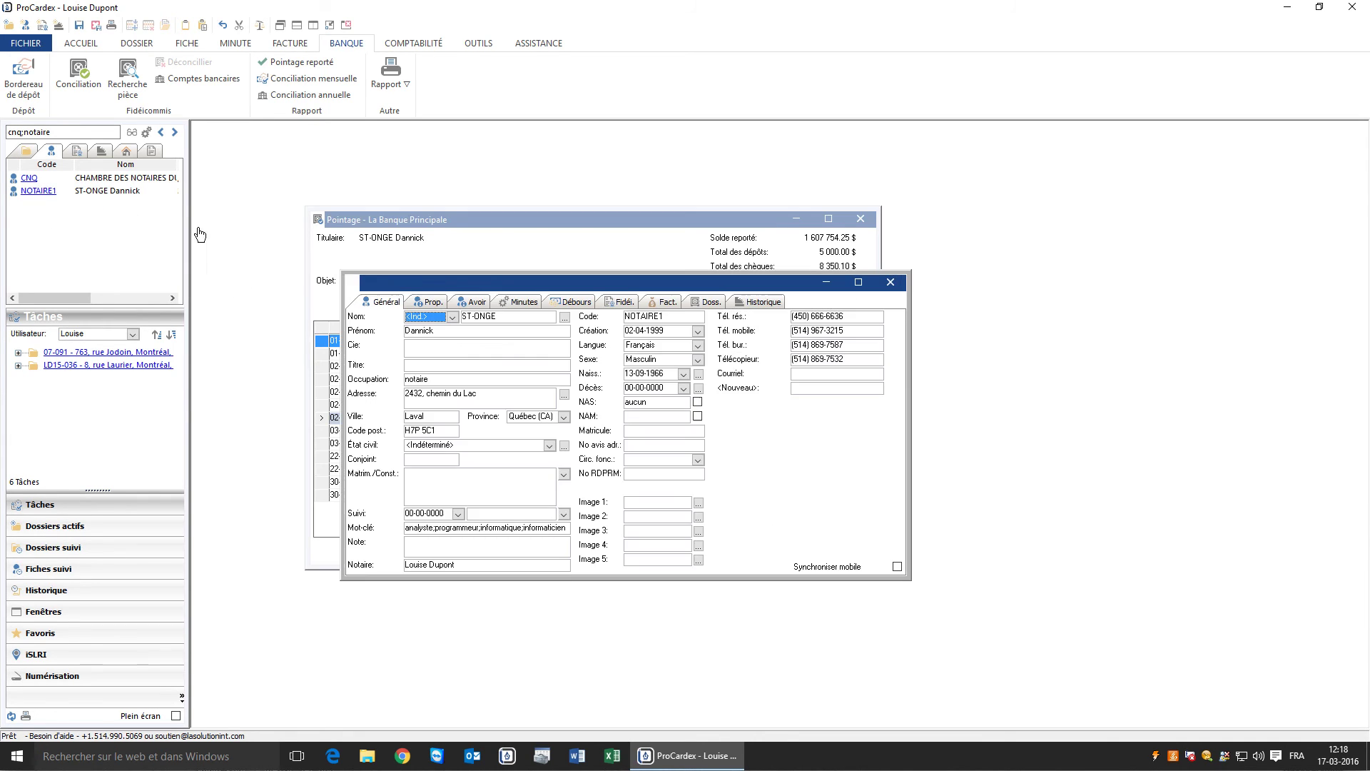
click(621, 302)
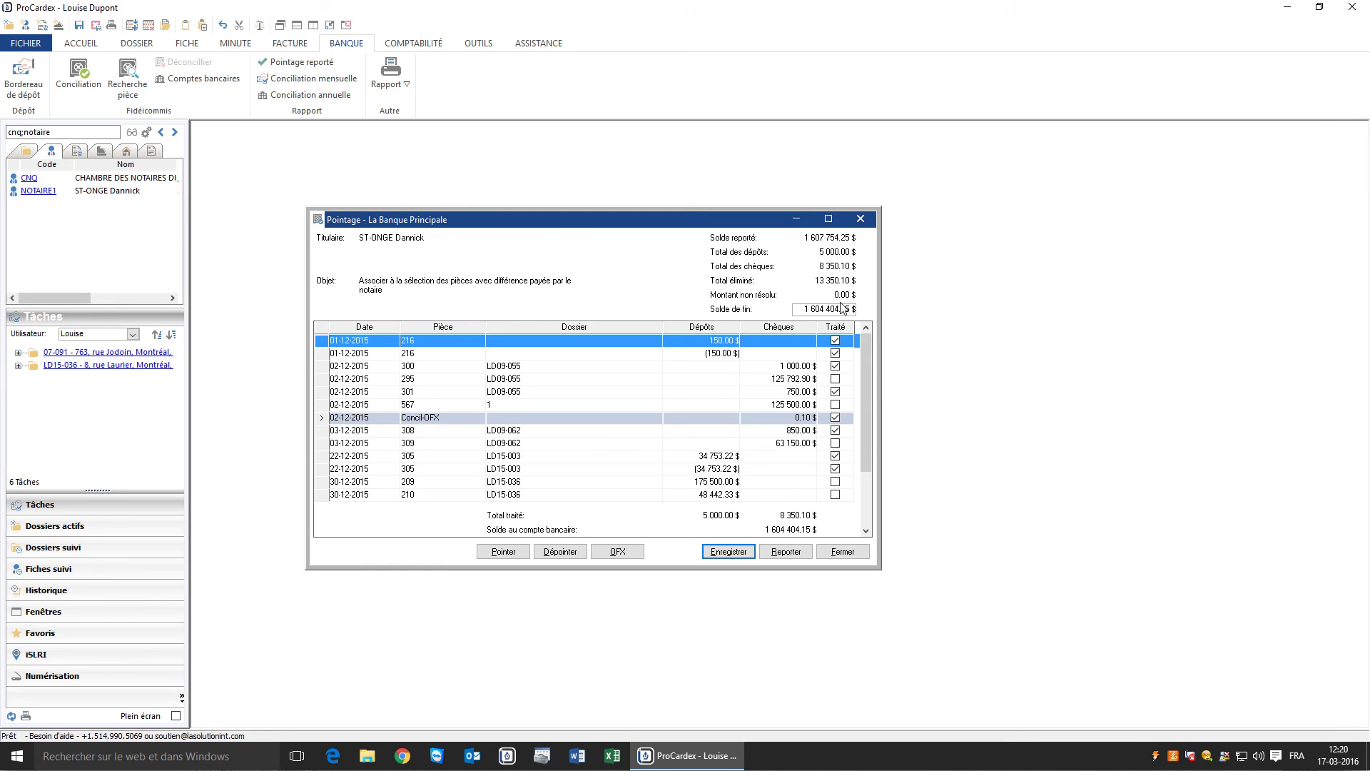
Carry forward the reconciliation as of 31-12-2015, generate the Pointage, Grand-livre and Conciliation mensuelle reports, and cancel the ledger's printing
click(767, 551)
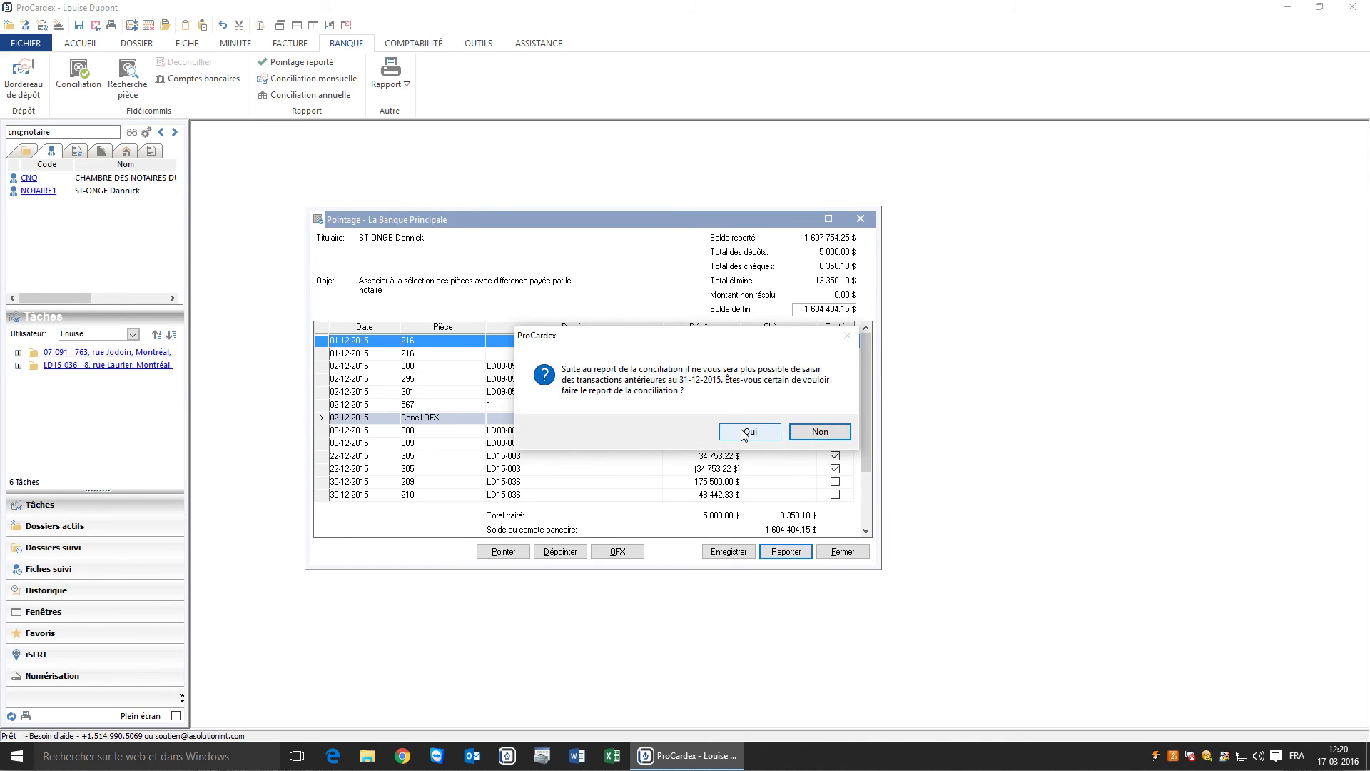
click(745, 433)
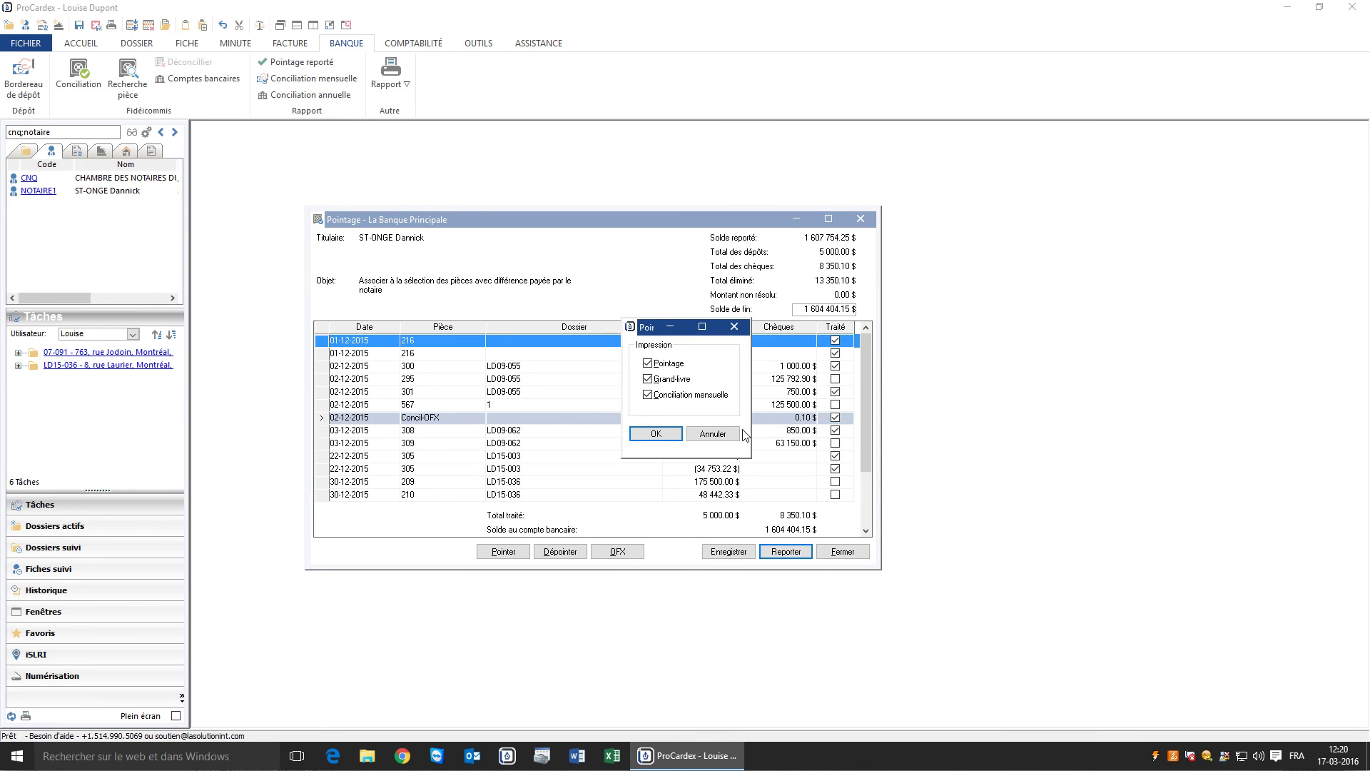
click(653, 433)
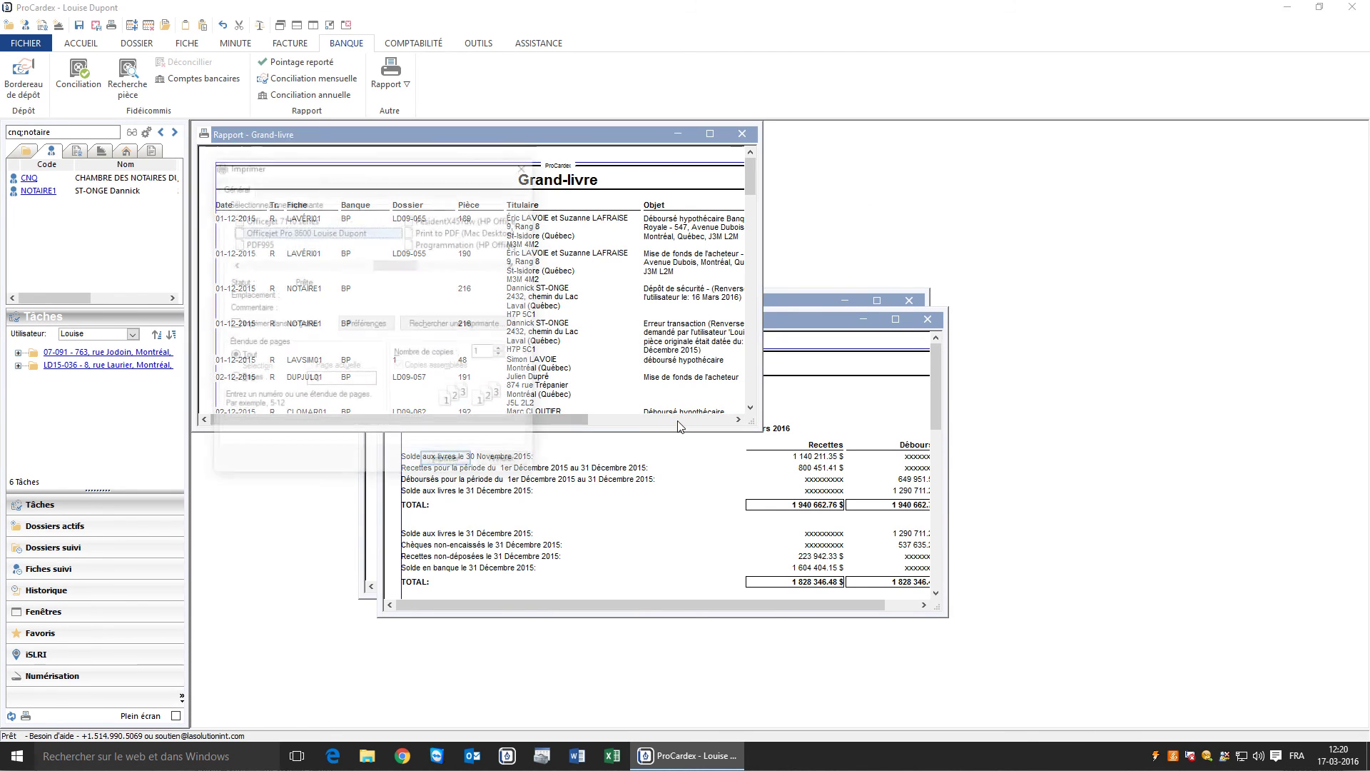
click(517, 465)
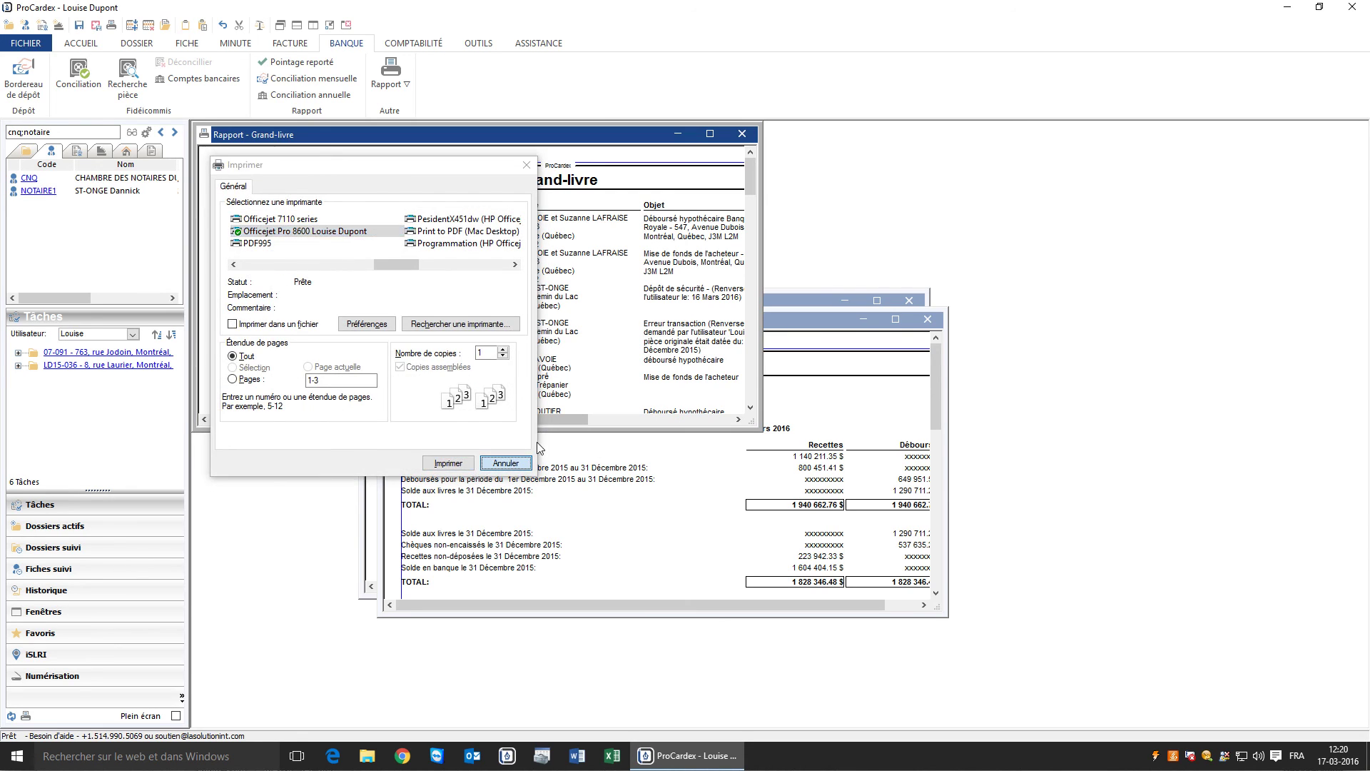
Bring the Conciliation mensuelle report and the remaining report behind it to the front for viewing
click(815, 317)
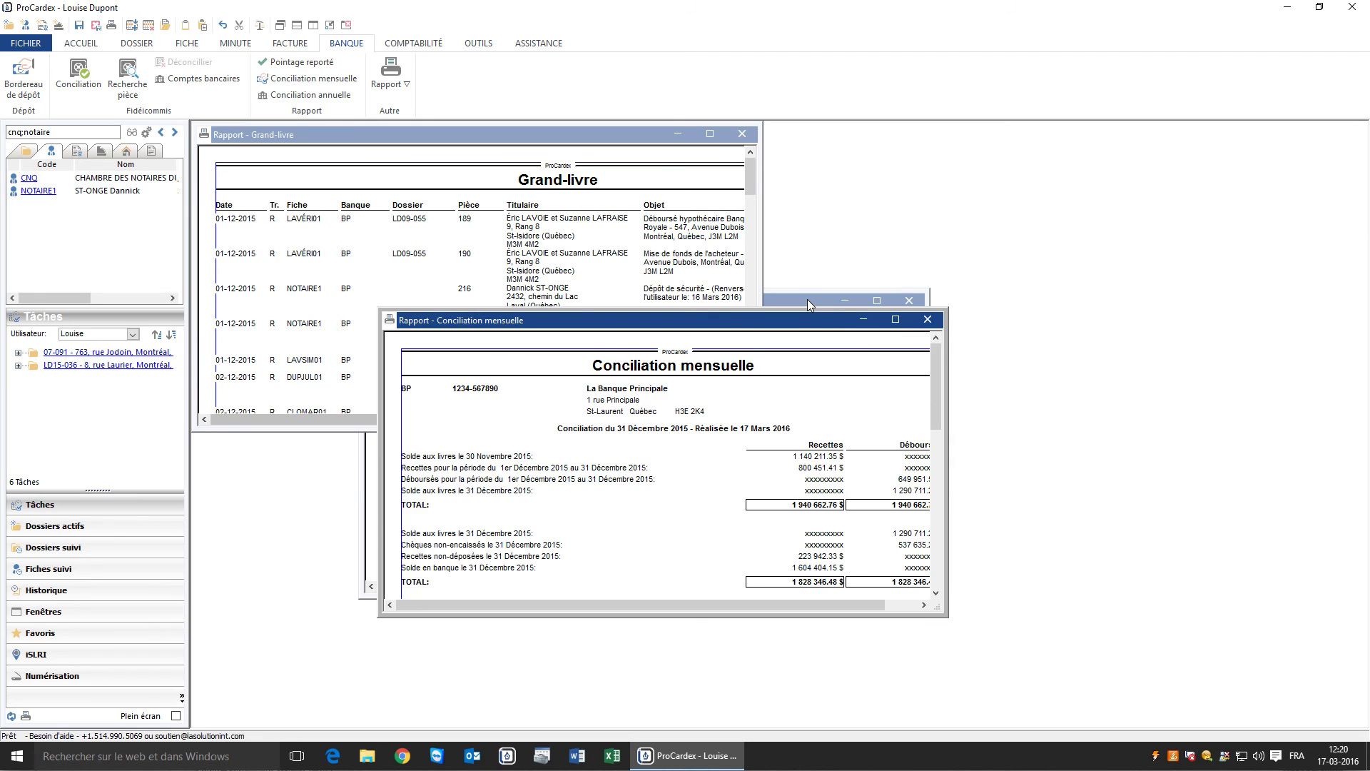
click(809, 302)
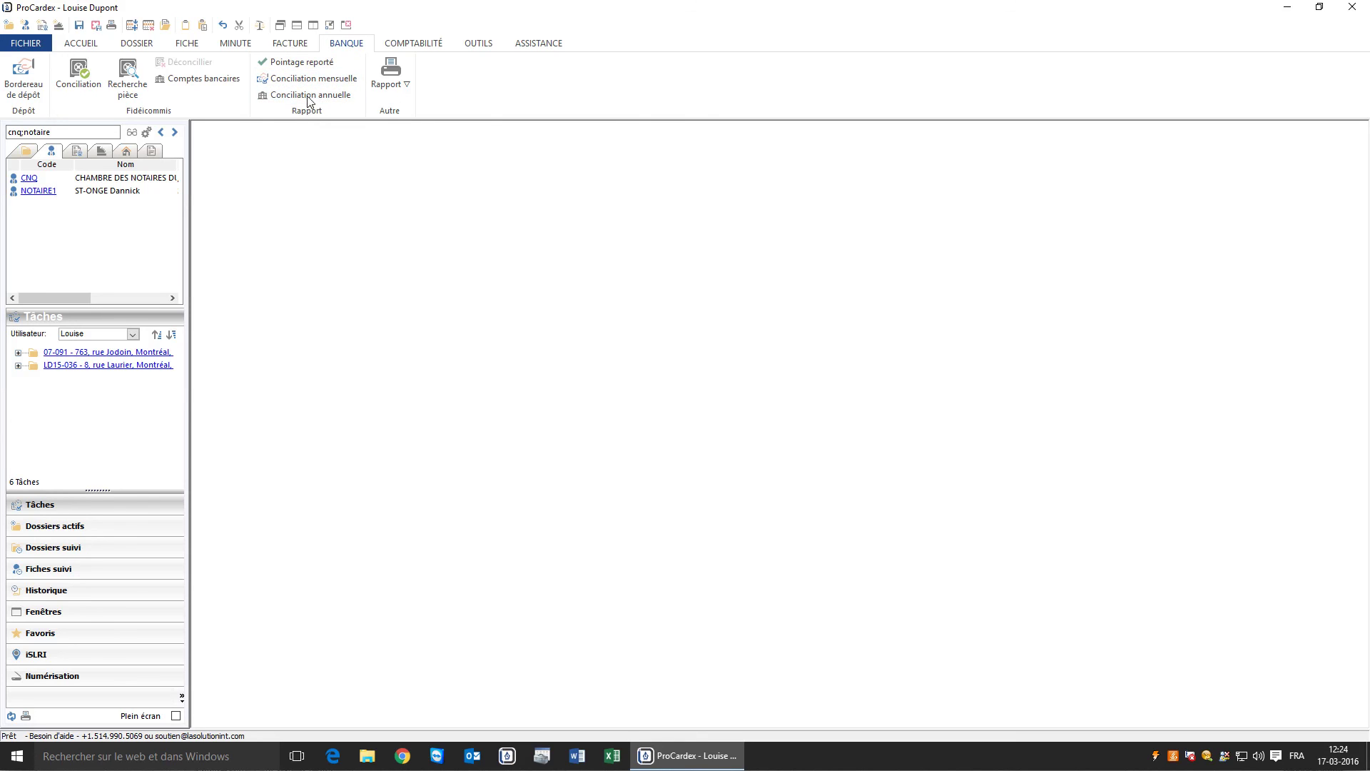
Generate the Pointage reporté report for La Banque Principale (BP) dated 31-12-2015, maximize it and start printing it
click(304, 69)
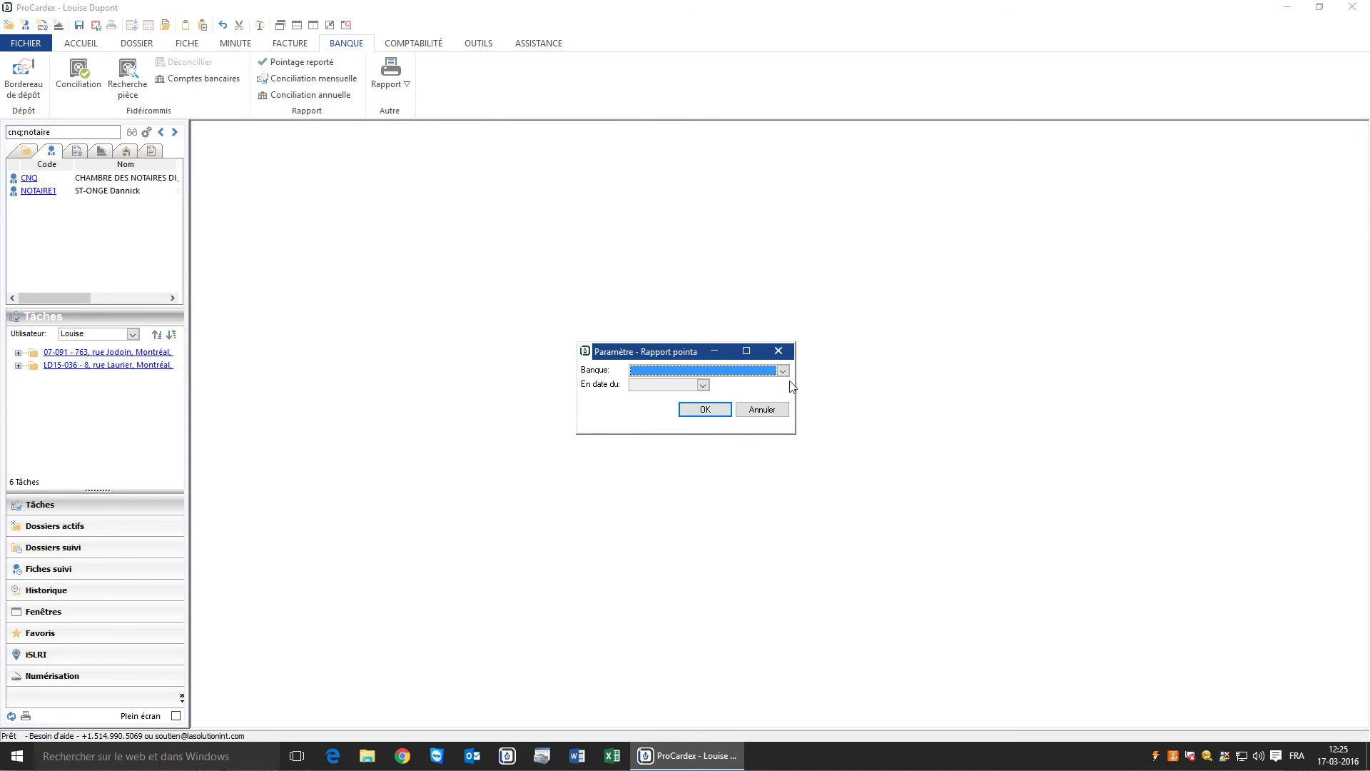
click(783, 370)
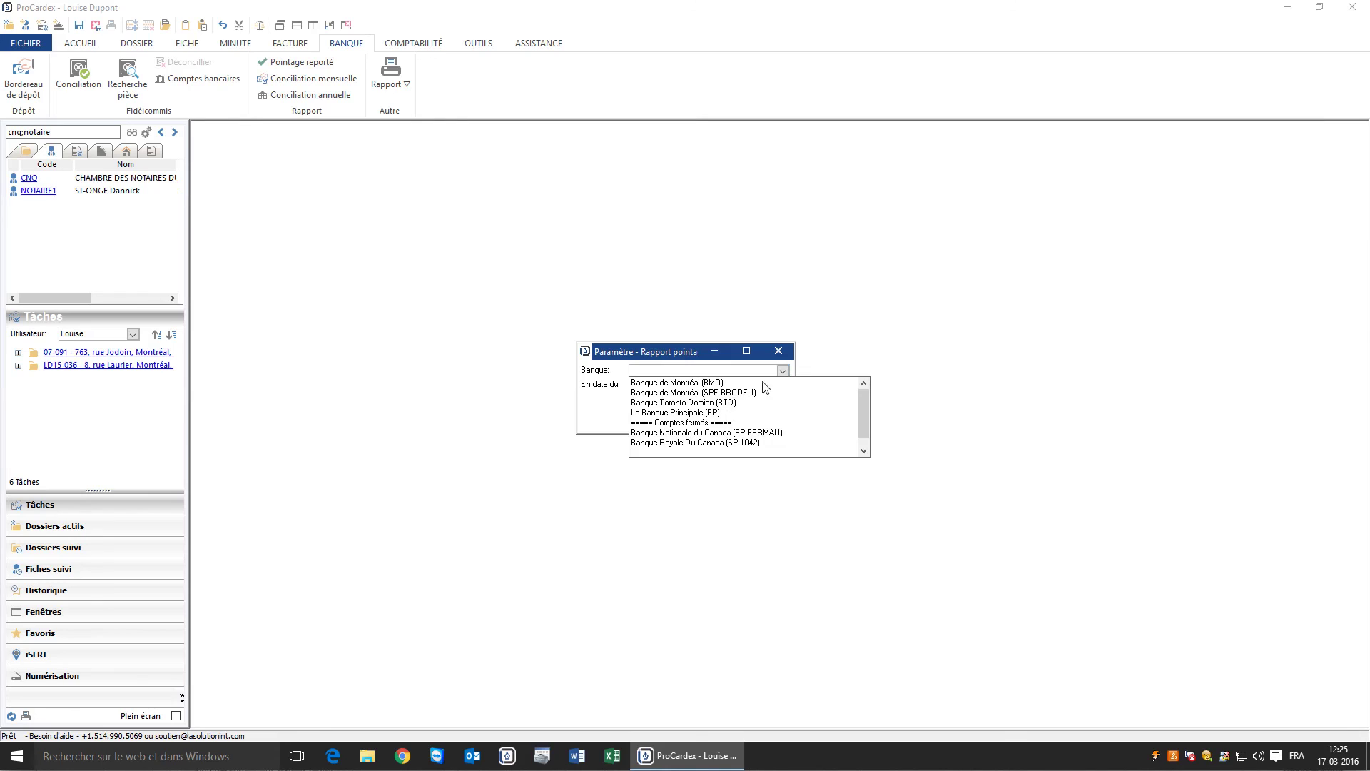
click(698, 414)
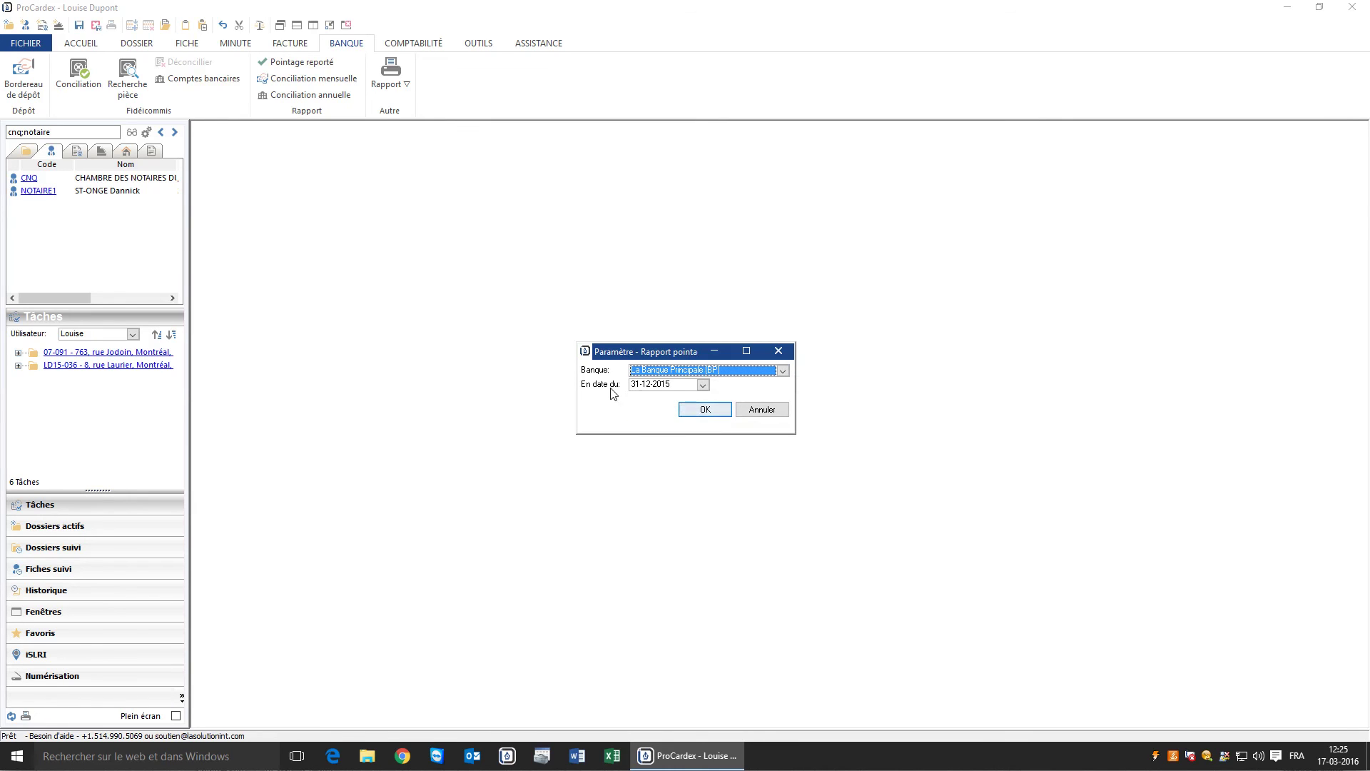
click(711, 412)
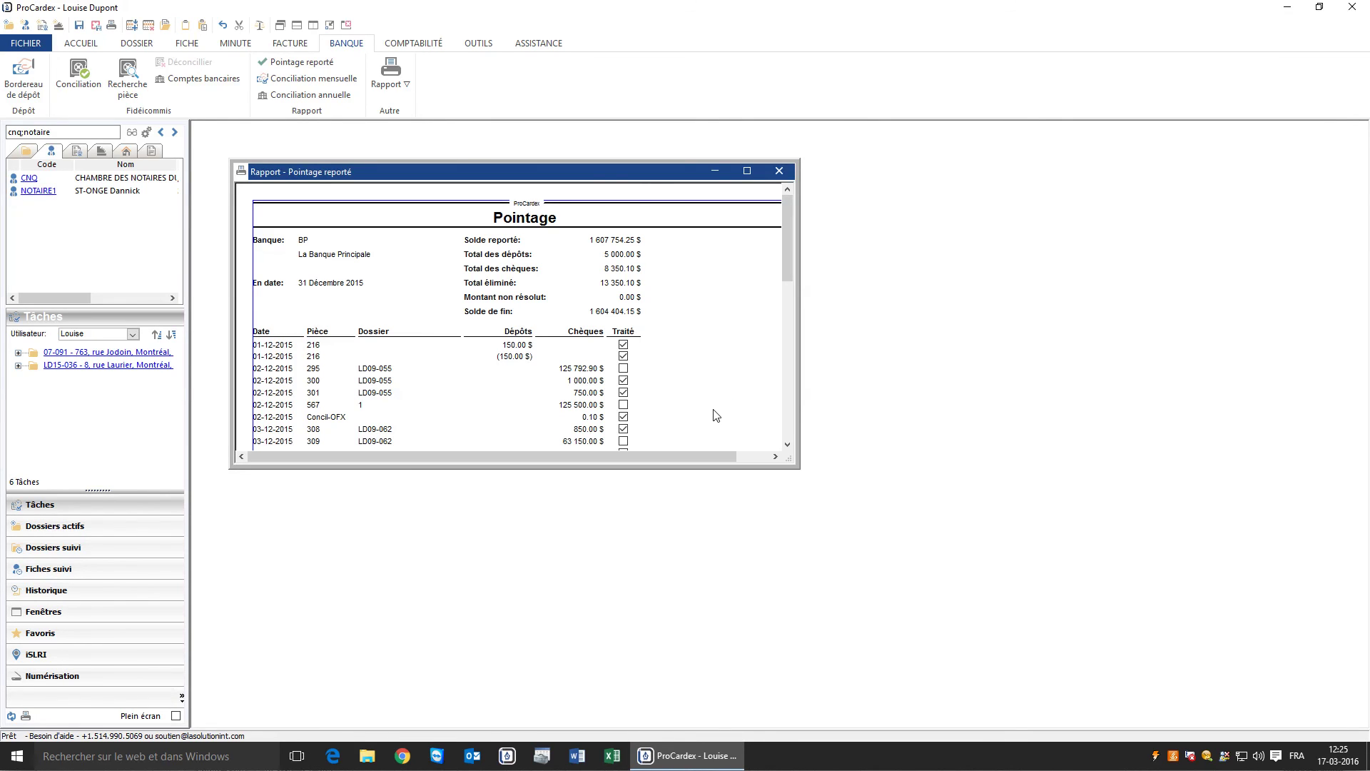
click(747, 171)
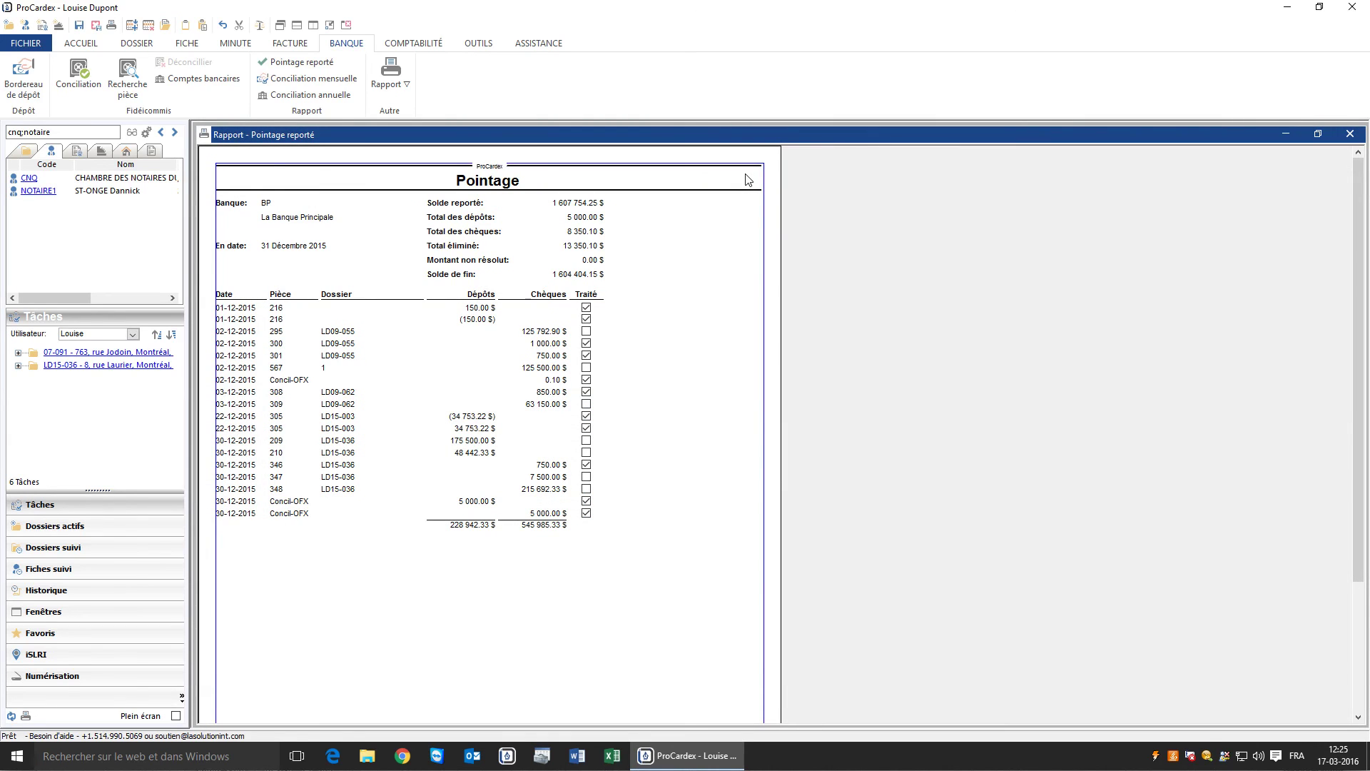
key(ctrl+p)
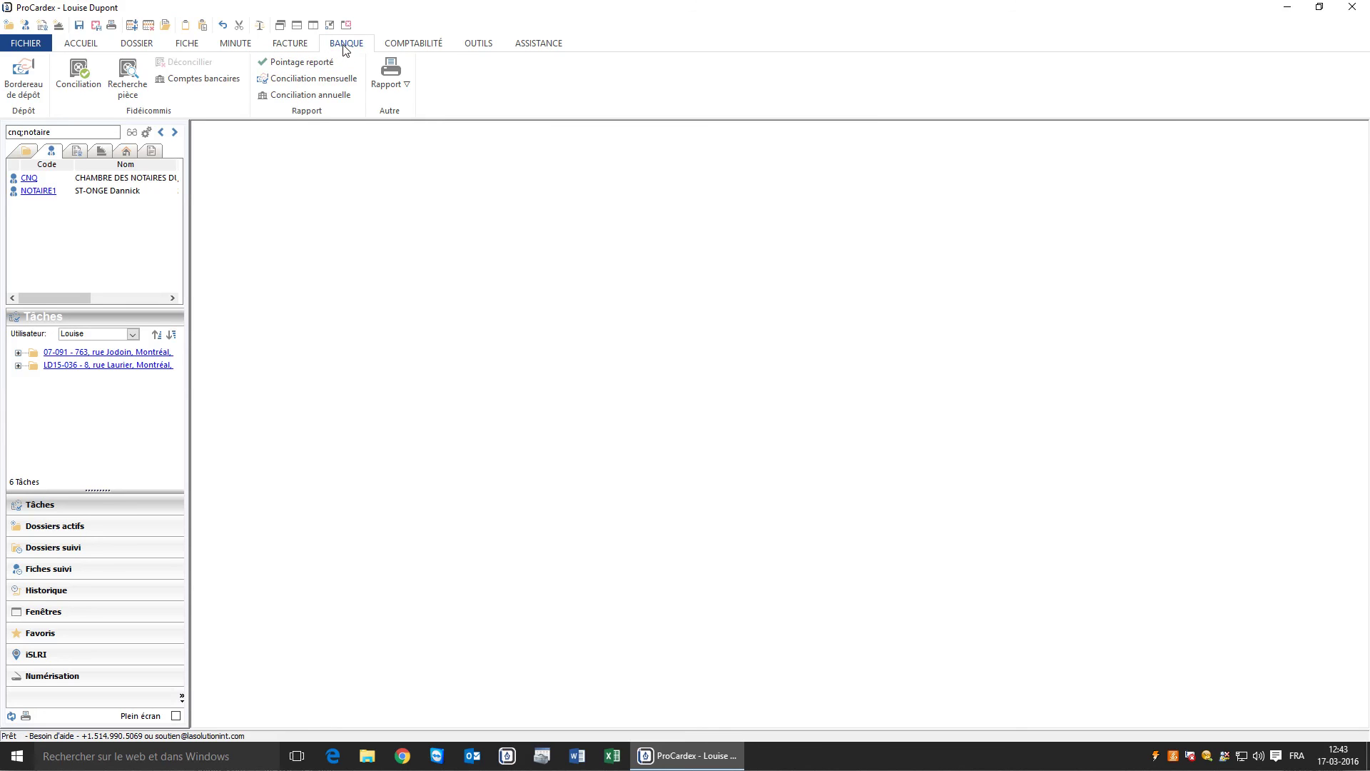
Unreconcile the last month of La Banque Principale (BP) from the list of bank accounts, agreeing to the first confirmation
click(187, 79)
click(438, 308)
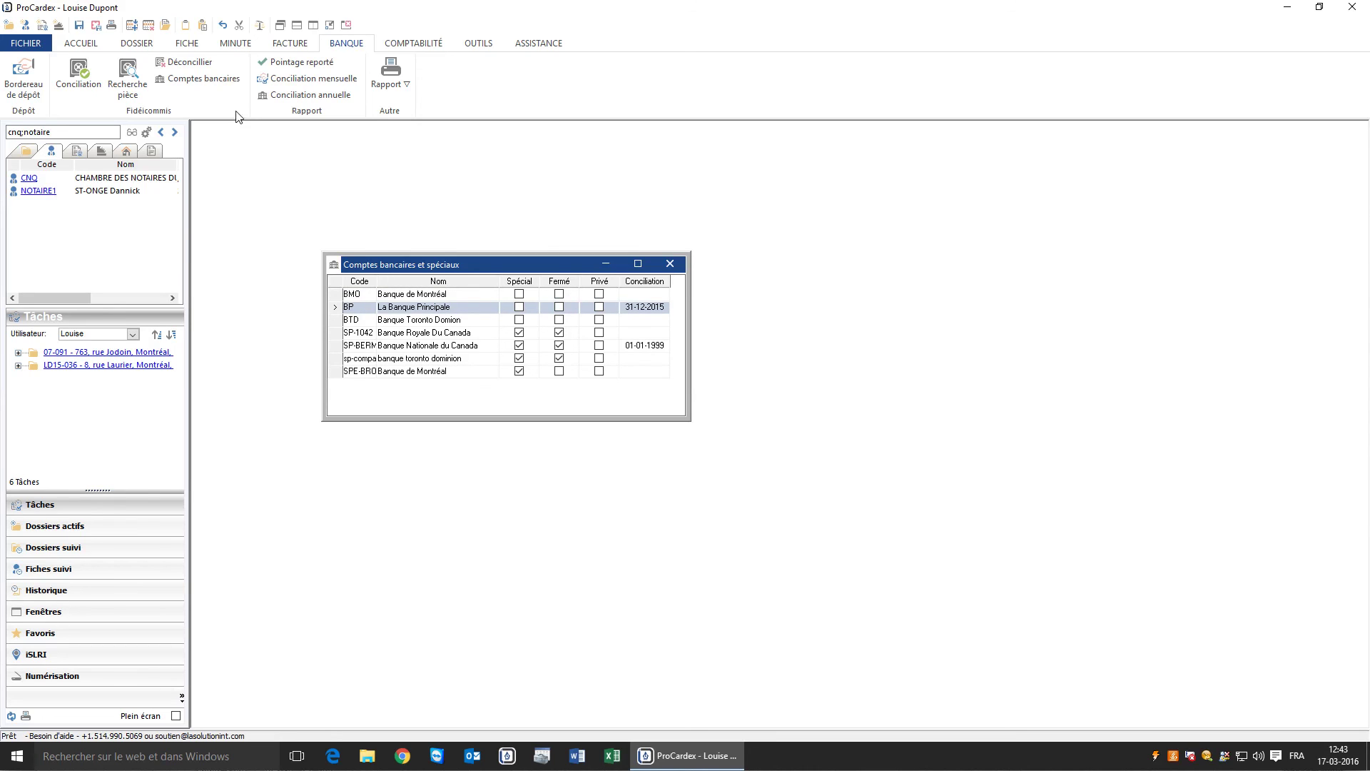
click(197, 62)
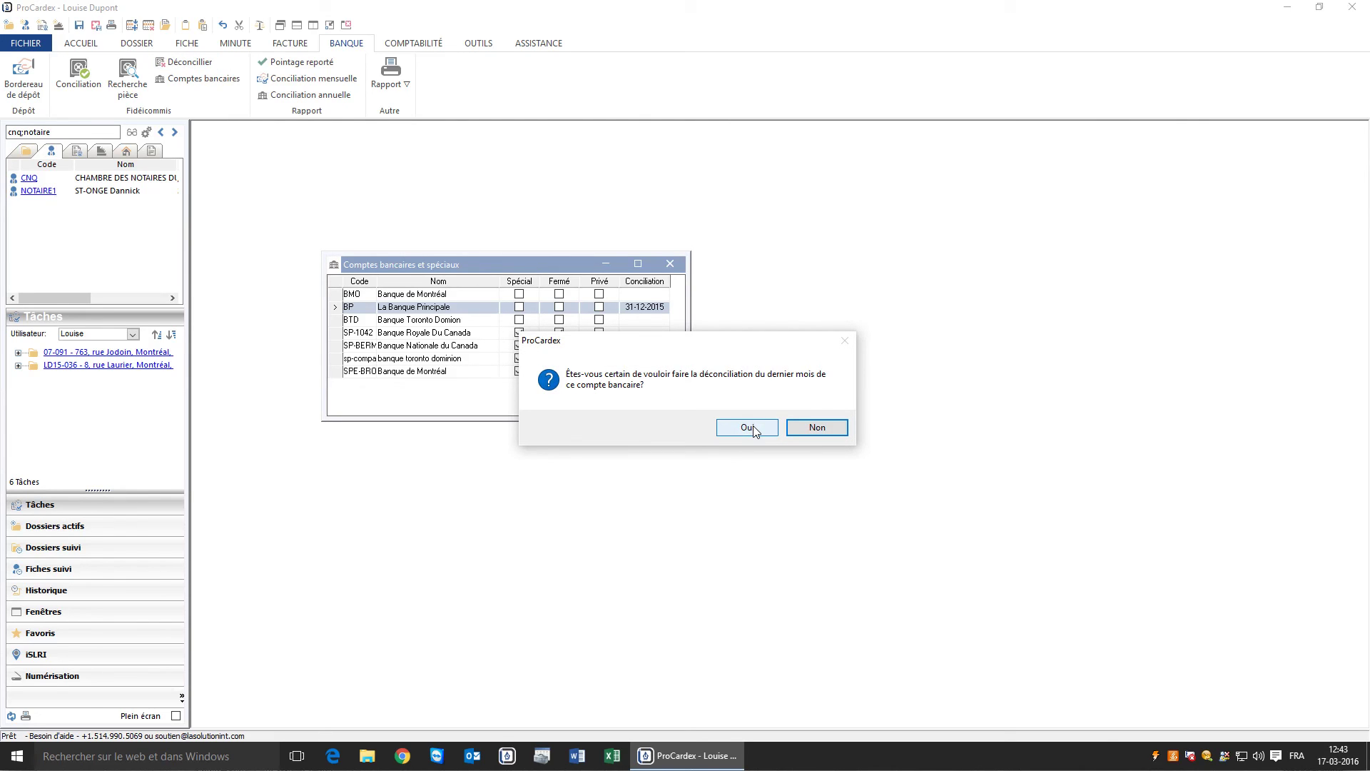
click(753, 427)
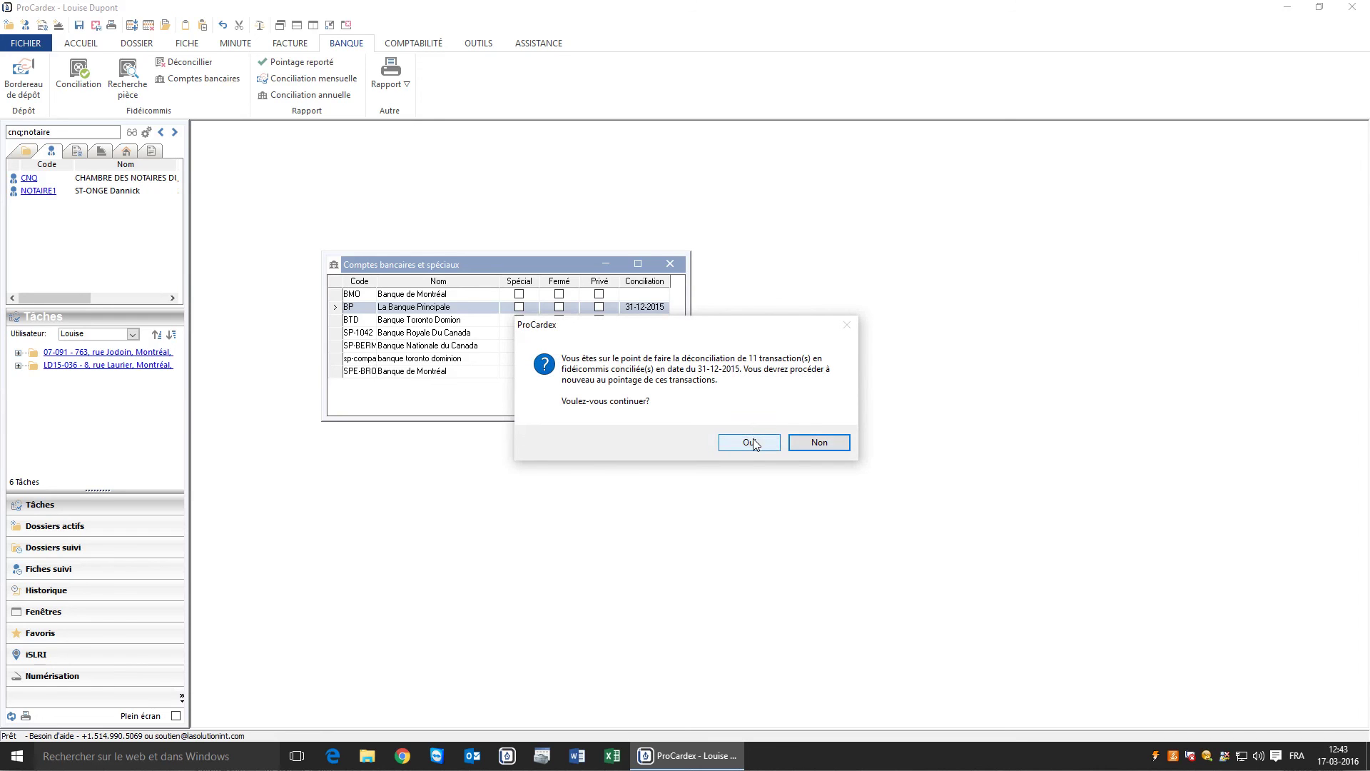